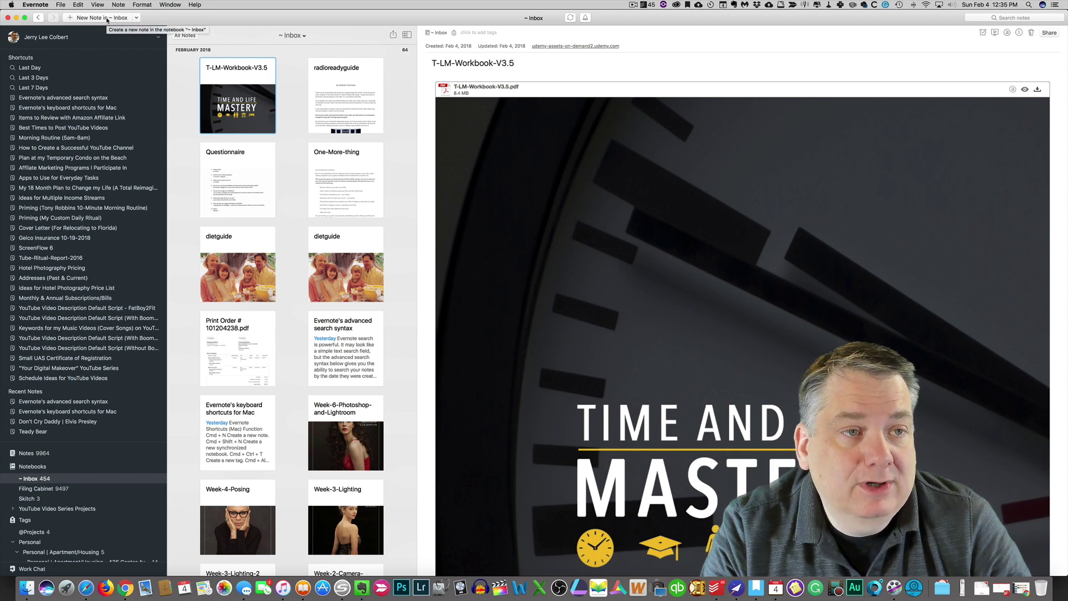
Create a new note in the Inbox notebook titled "Exercise Routine" and start editing its body.
{"action": "left_click", "coordinate": [99, 19]}
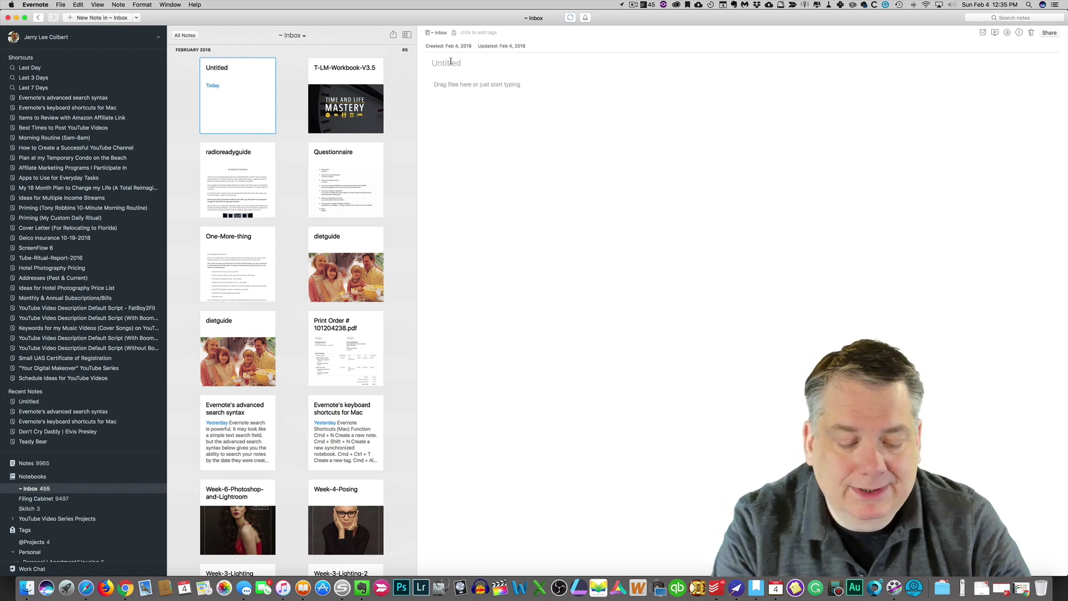
{"action": "type", "text": "Exer"}
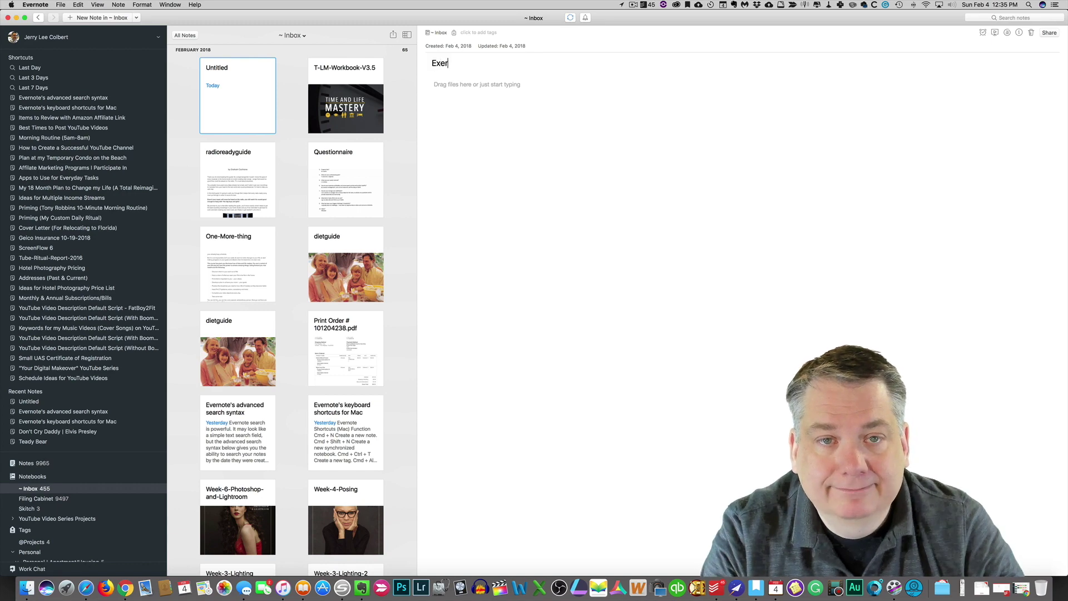
{"action": "type", "text": "cise "}
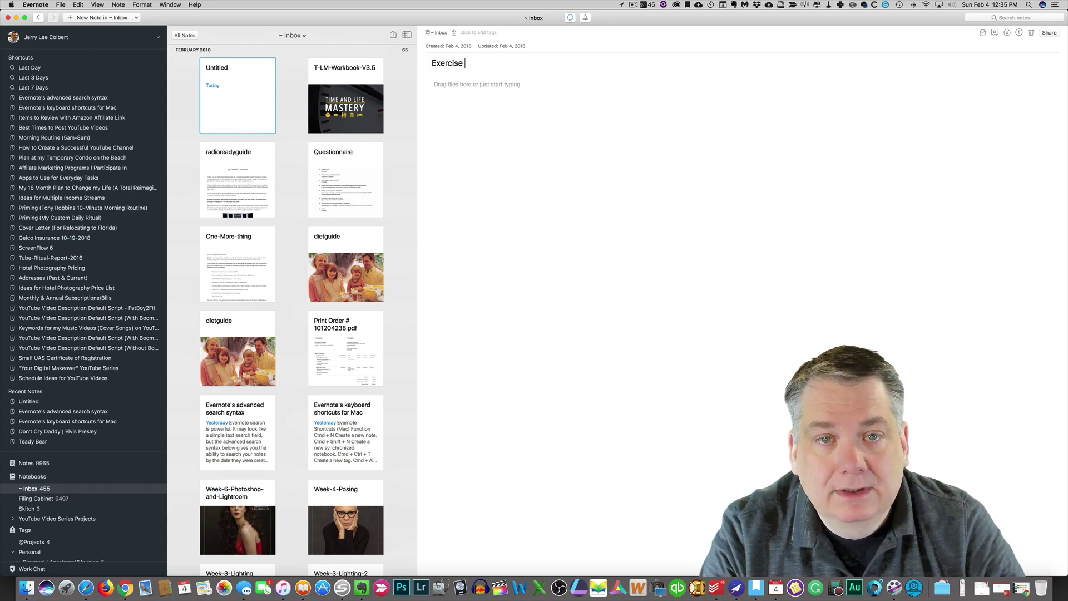
{"action": "type", "text": "Routine"}
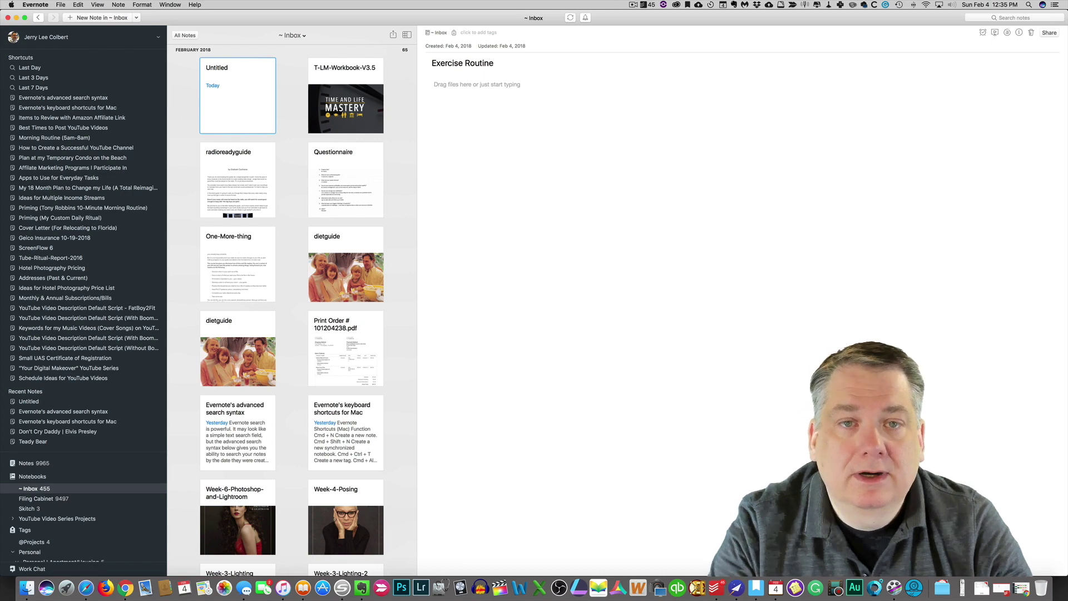
{"action": "left_click", "coordinate": [465, 85]}
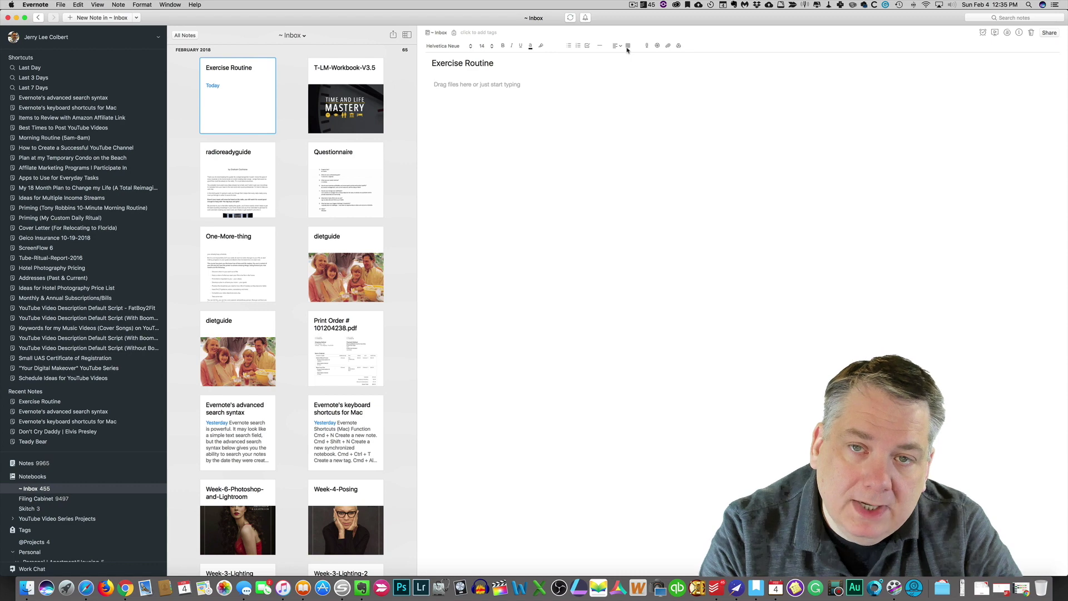
{"action": "left_click", "coordinate": [143, 5]}
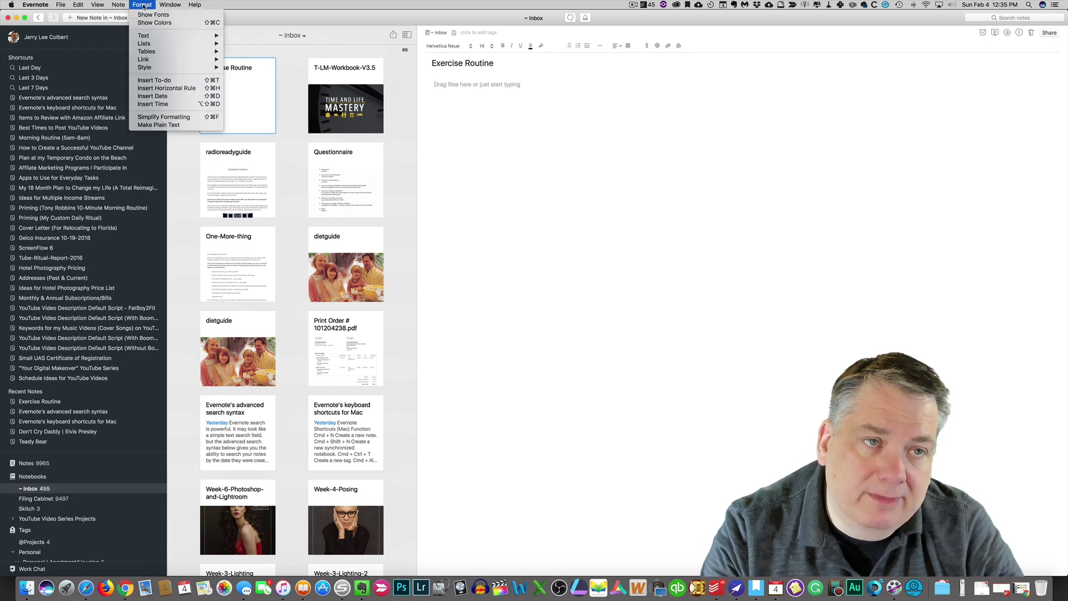
{"action": "mouse_move", "coordinate": [173, 52]}
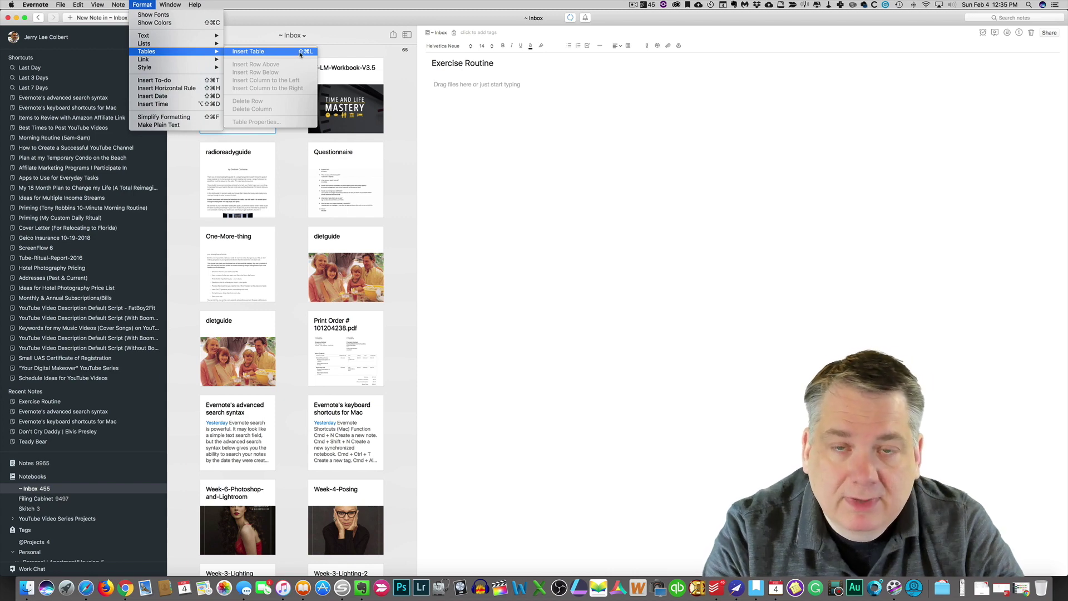
{"action": "left_click", "coordinate": [614, 21]}
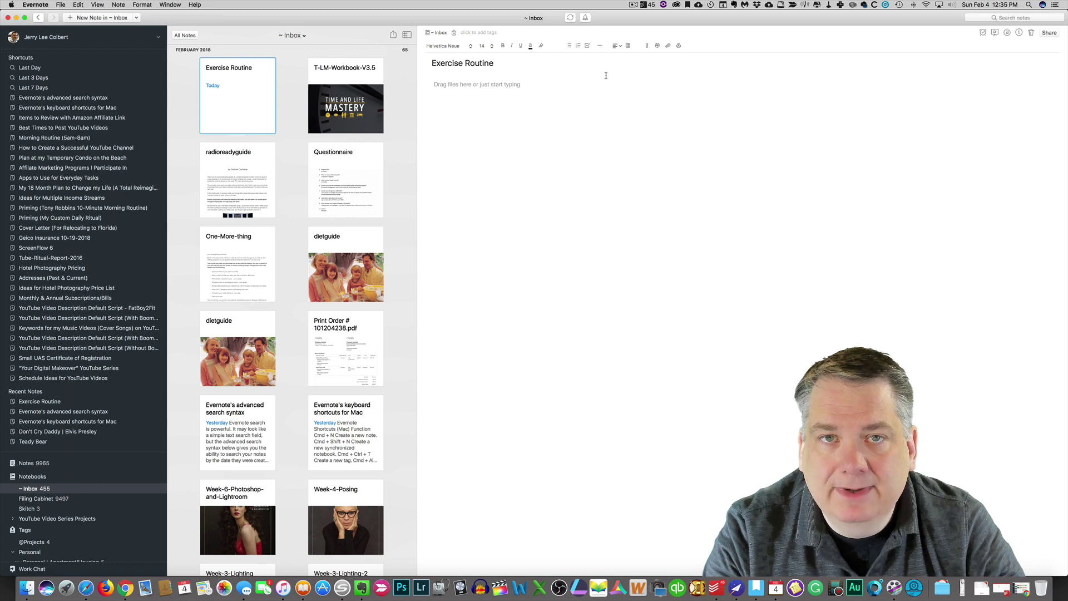
Insert a table with five columns and four rows into the note body.
{"action": "left_click", "coordinate": [628, 47]}
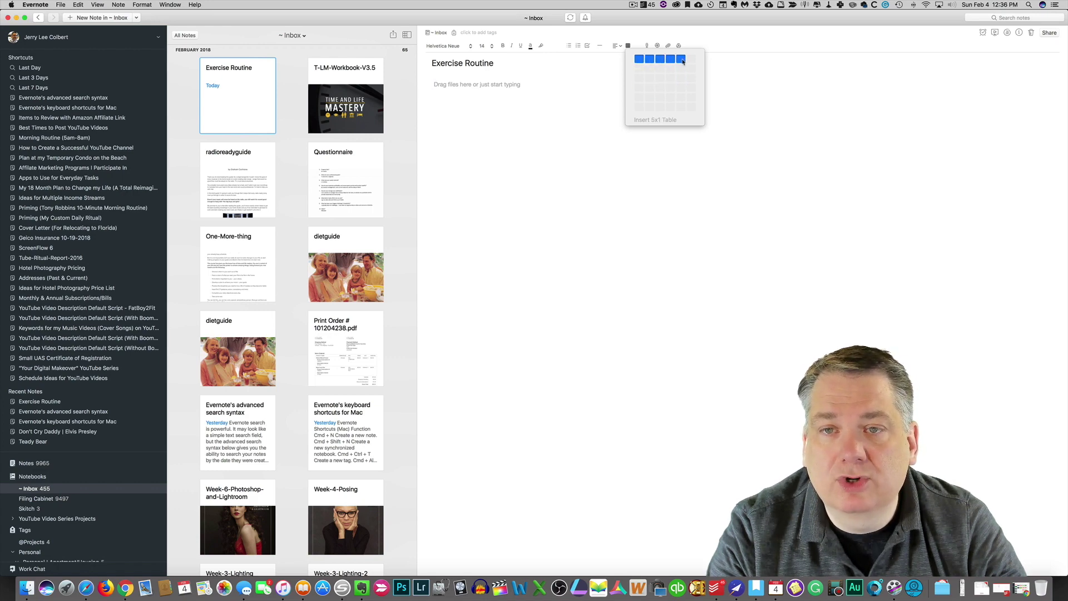
{"action": "left_click", "coordinate": [683, 90]}
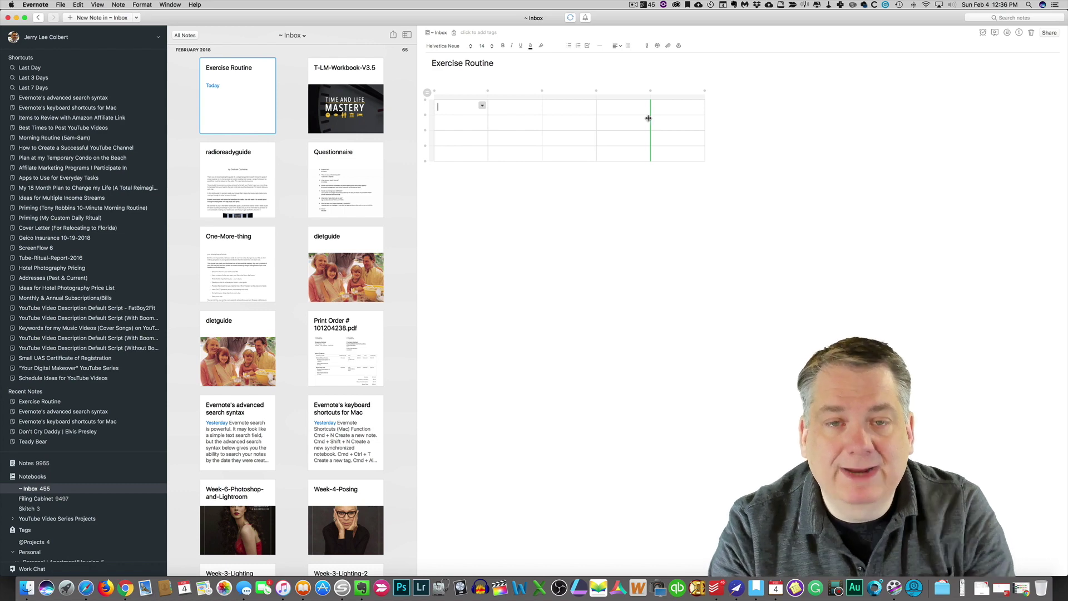
Fill the table's first row with the headings Monday, Tuesday, Wednesday, Thursday and Friday.
{"action": "type", "text": "Monday"}
{"action": "key", "text": "Tab"}
{"action": "type", "text": "Tuesday"}
{"action": "key", "text": "Tab"}
{"action": "type", "text": "Wednesdy"}
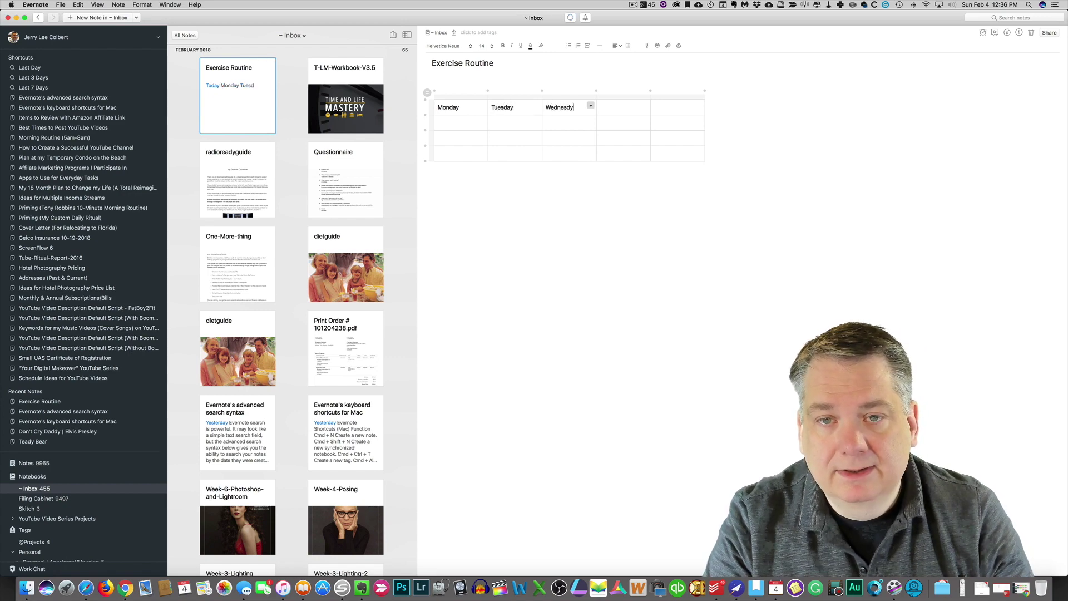
{"action": "key", "text": "BackSpace"}
{"action": "type", "text": "s"}
{"action": "key", "text": "BackSpace"}
{"action": "type", "text": "ay"}
{"action": "key", "text": "Tab"}
{"action": "type", "text": "Thursday"}
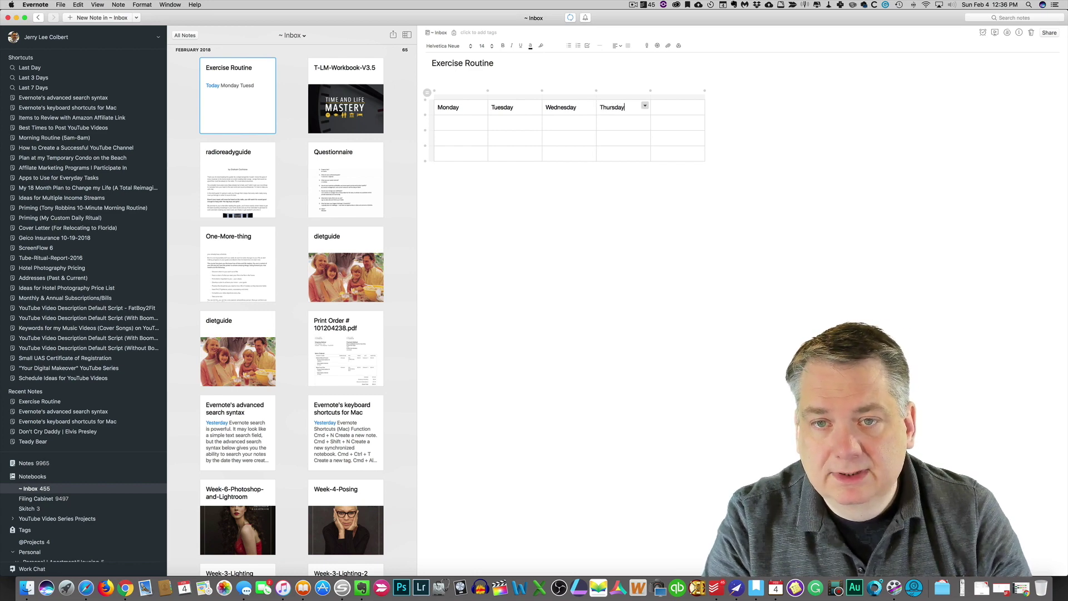
{"action": "key", "text": "Tab"}
{"action": "type", "text": "Friday"}
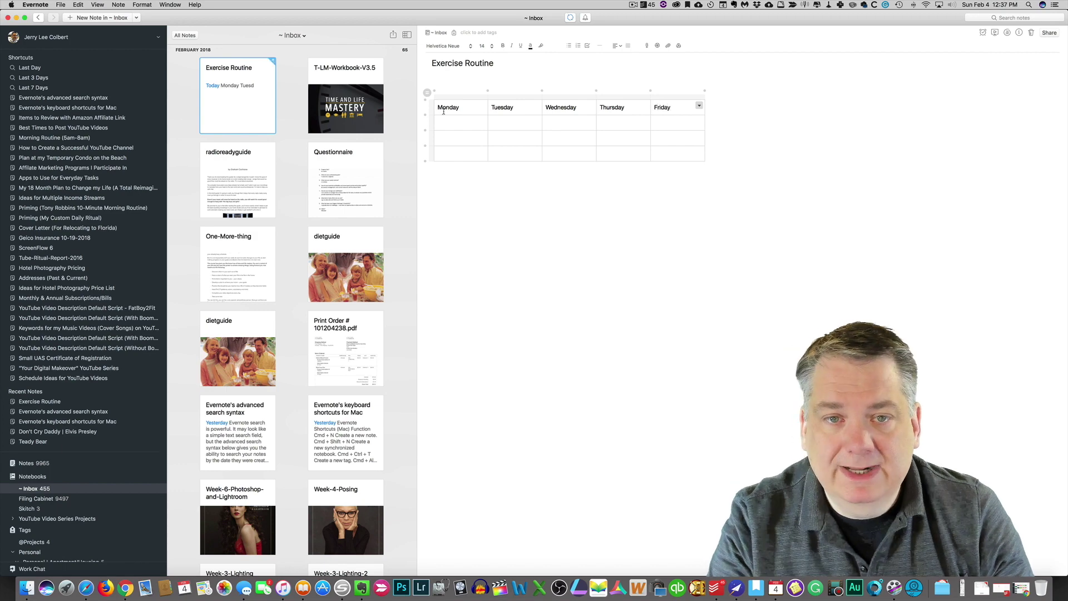
{"action": "key", "text": "Tab"}
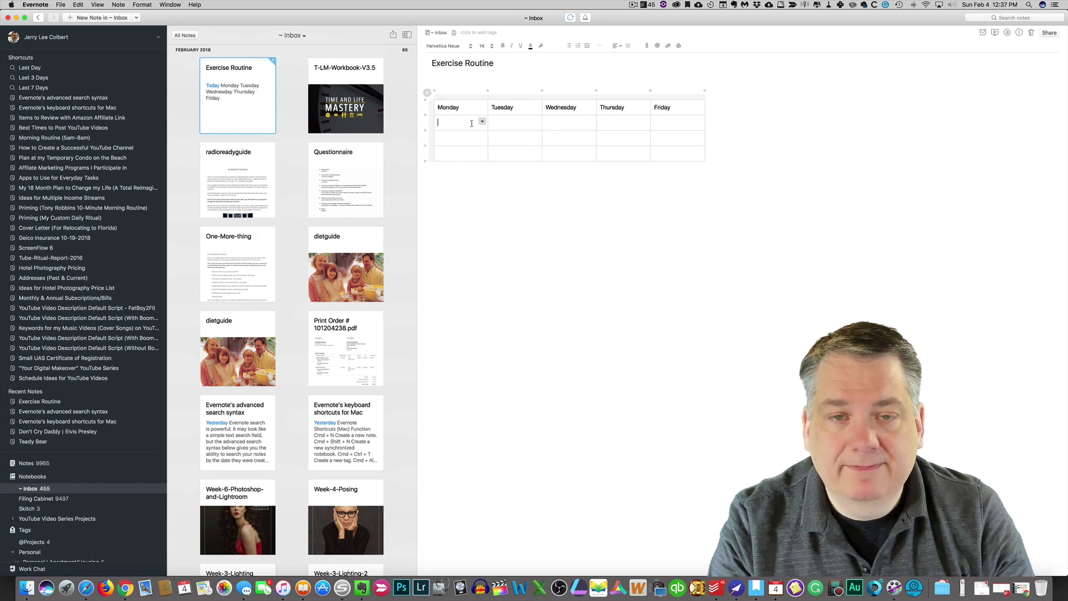
Center the text of all the weekday headings in the table's first row.
{"action": "left_click", "coordinate": [461, 107]}
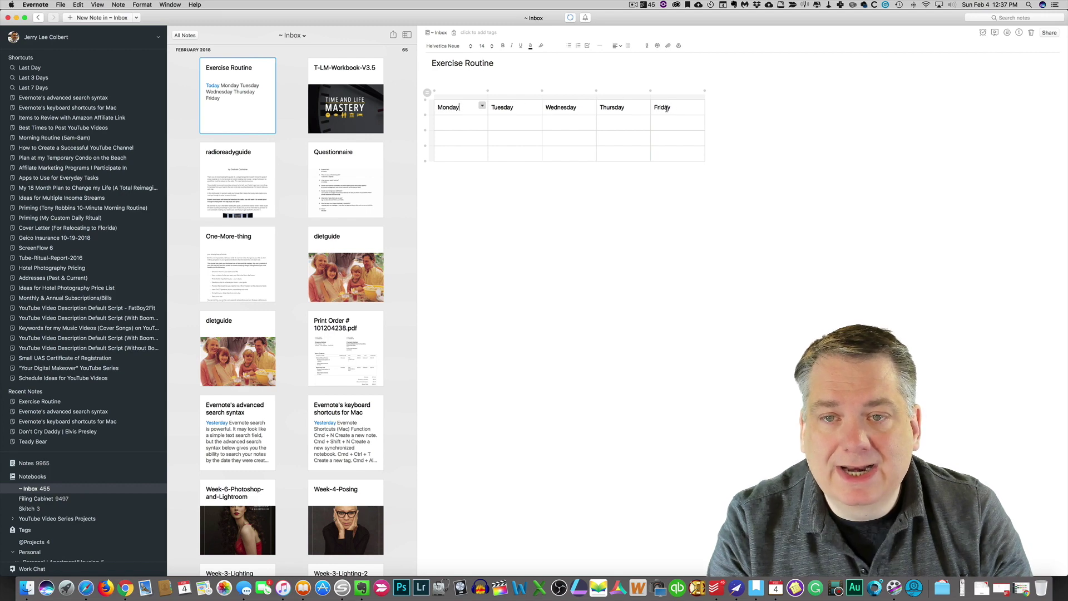
{"action": "left_click_drag", "start_coordinate": [460, 107], "coordinate": [663, 108]}
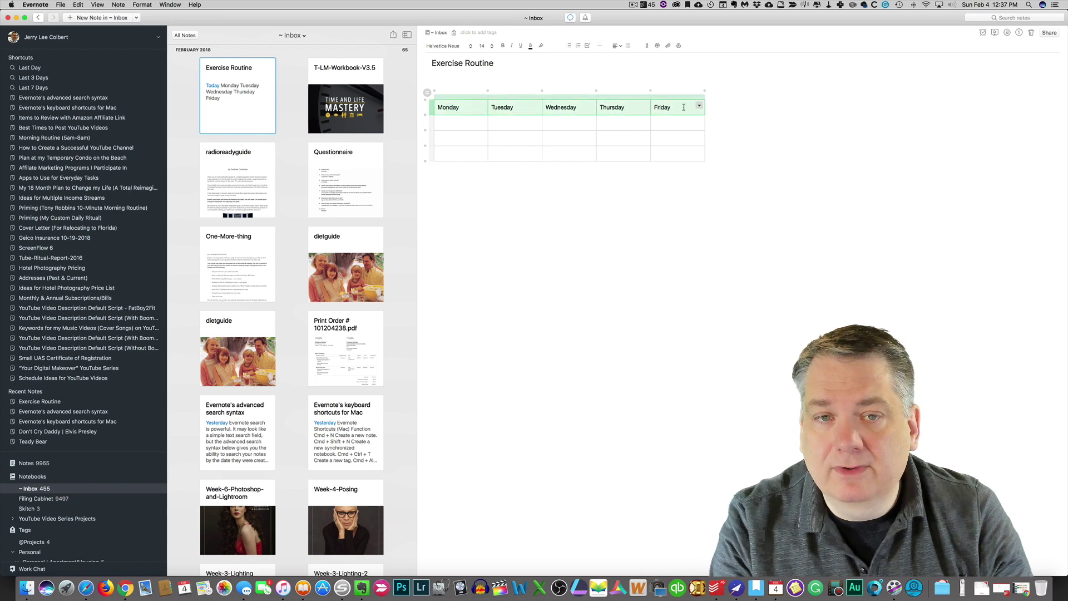
{"action": "left_click", "coordinate": [462, 123]}
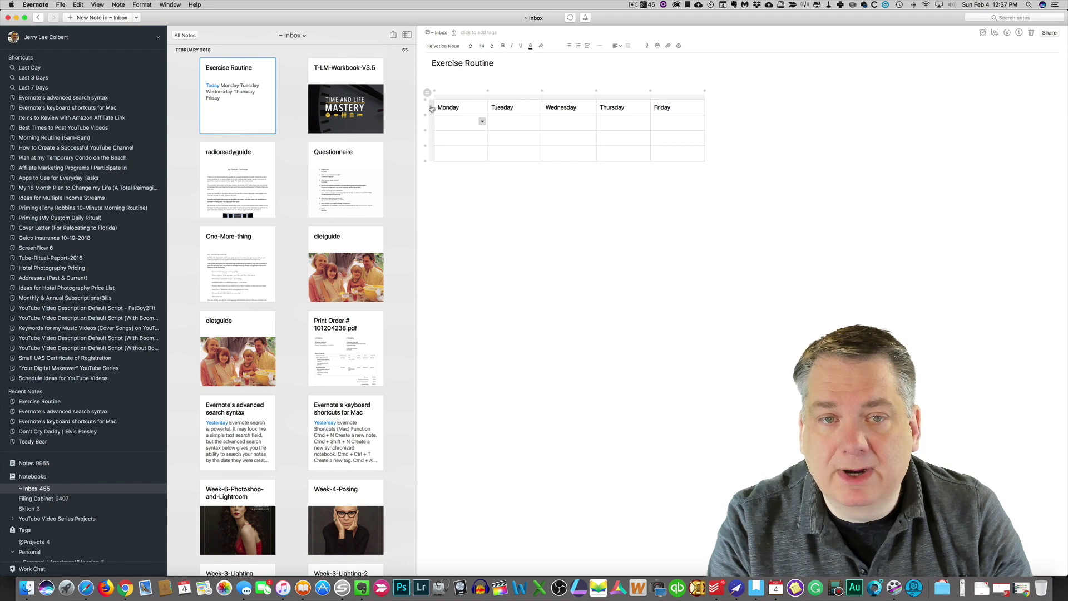
{"action": "left_click", "coordinate": [432, 109]}
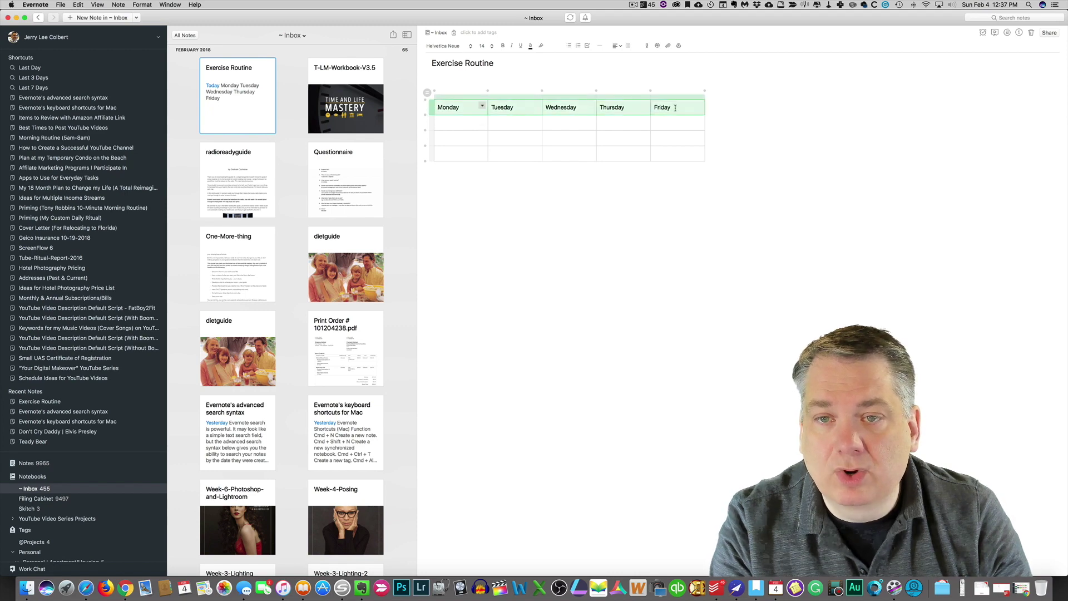
{"action": "left_click", "coordinate": [621, 47]}
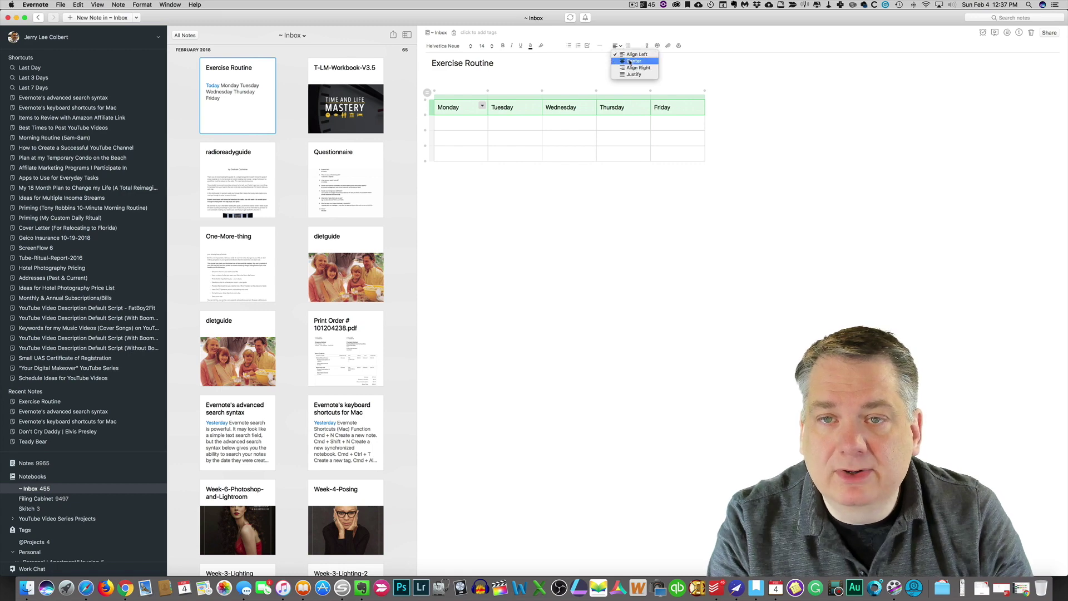
{"action": "left_click", "coordinate": [630, 61]}
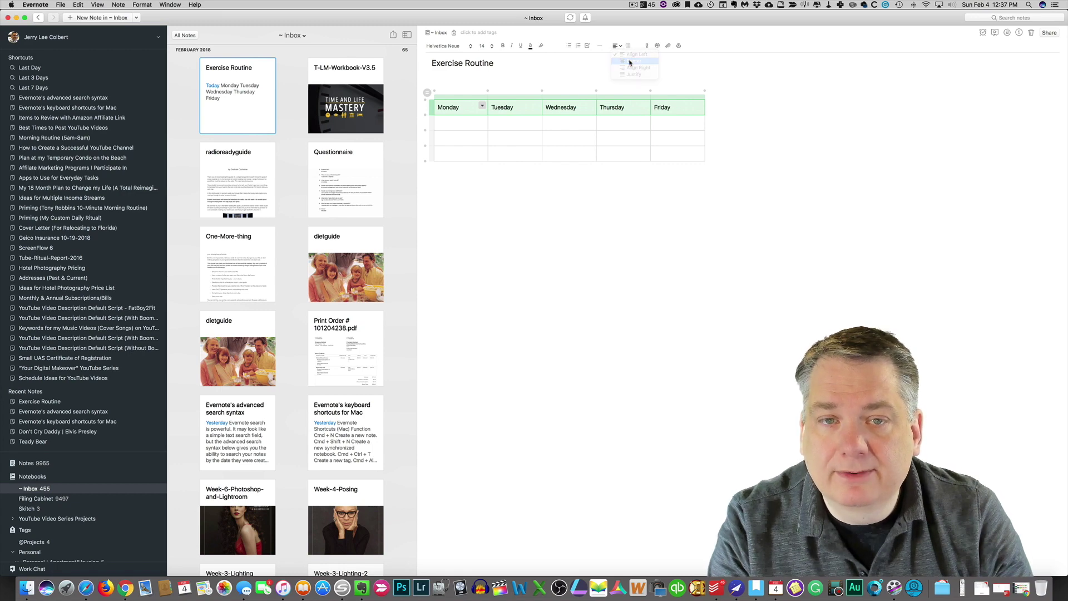
{"action": "left_click", "coordinate": [447, 109]}
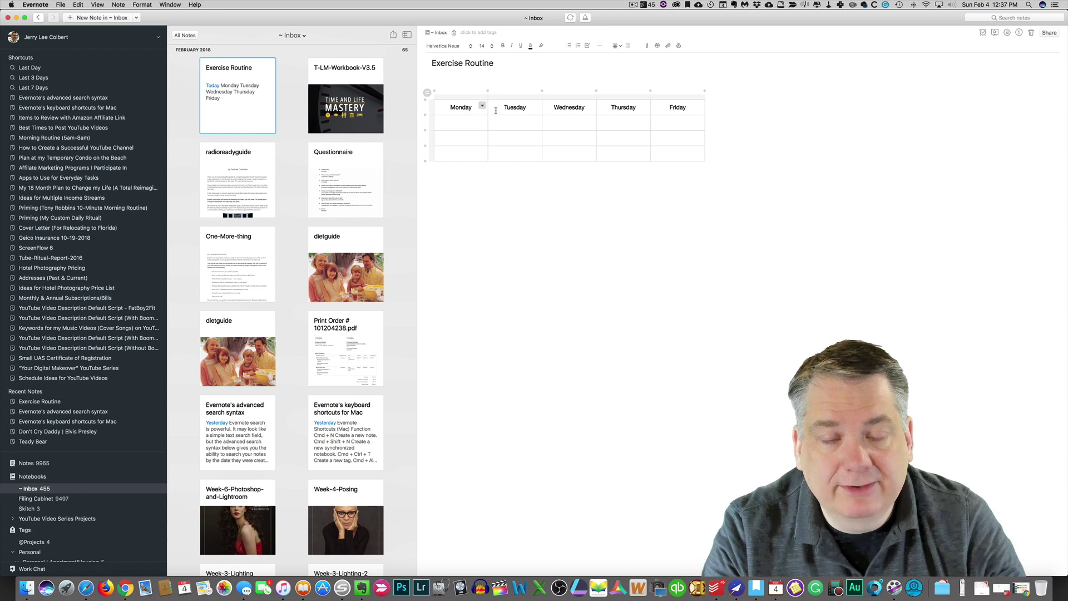
{"action": "left_click", "coordinate": [453, 121]}
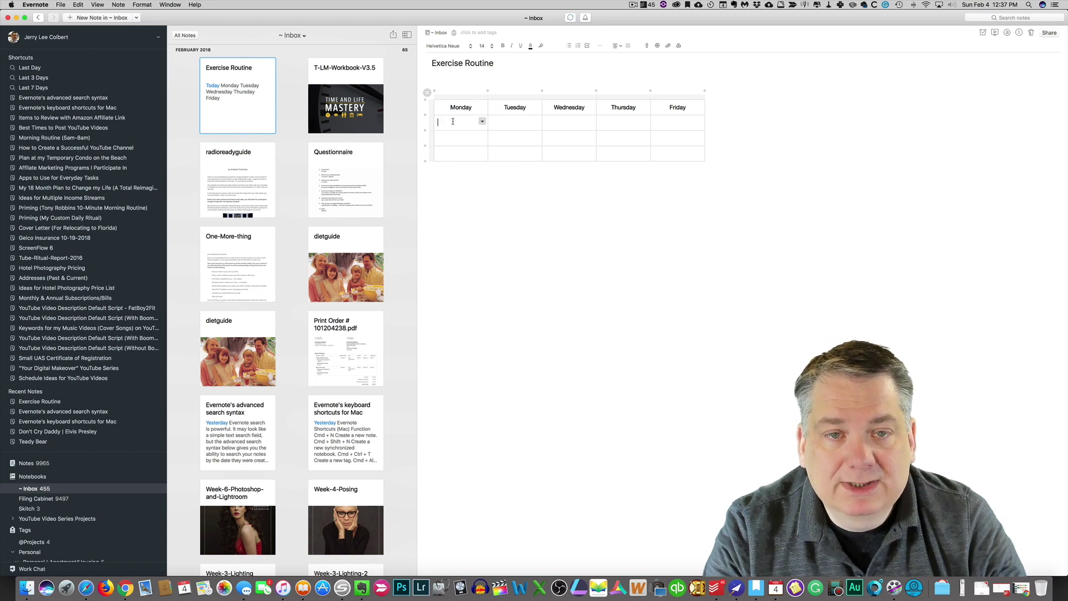
Give all cells of the weekday heading row a light teal background.
{"action": "left_click", "coordinate": [447, 108]}
{"action": "left_click_drag", "start_coordinate": [447, 108], "coordinate": [655, 108]}
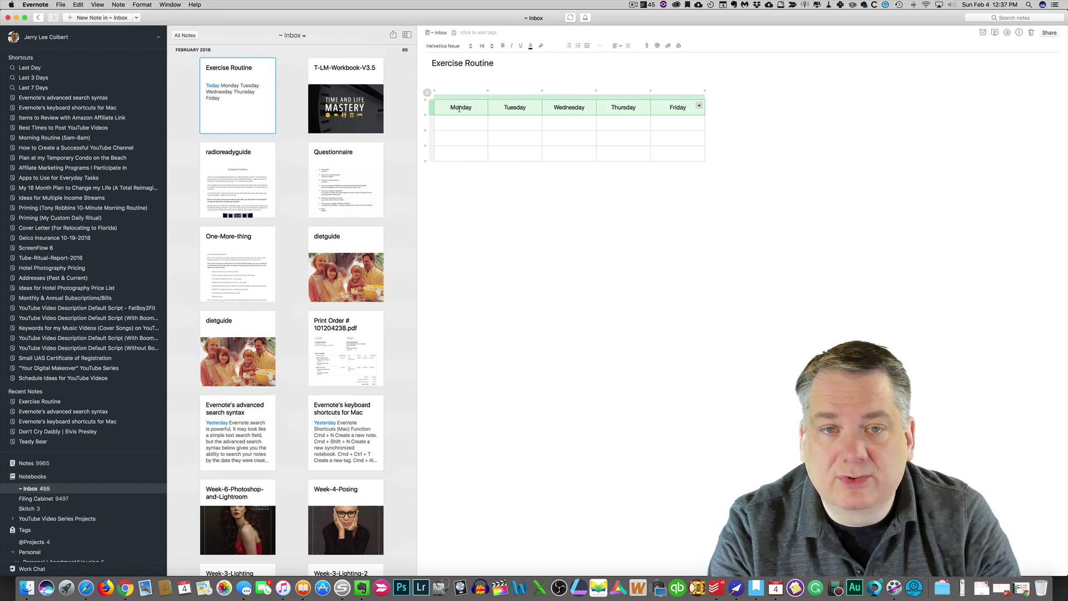
{"action": "left_click", "coordinate": [700, 108]}
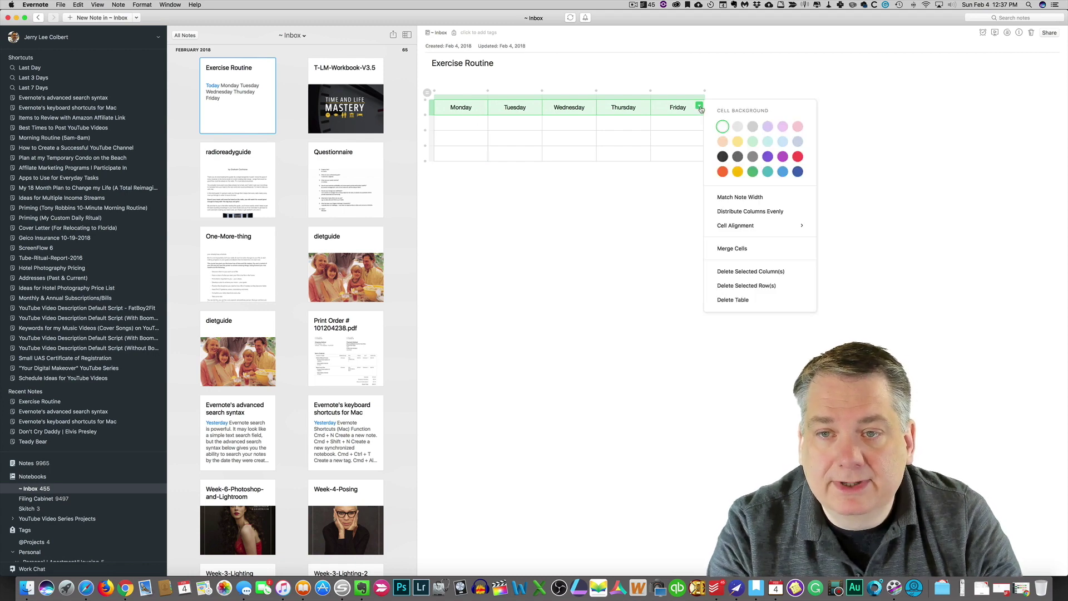
{"action": "left_click", "coordinate": [768, 142]}
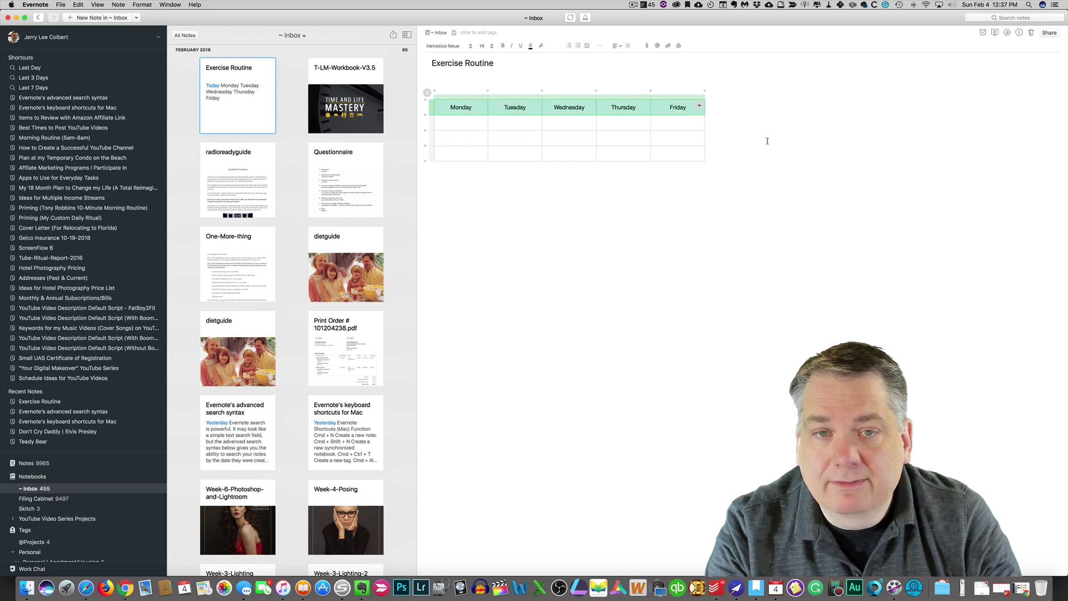
{"action": "left_click", "coordinate": [452, 124]}
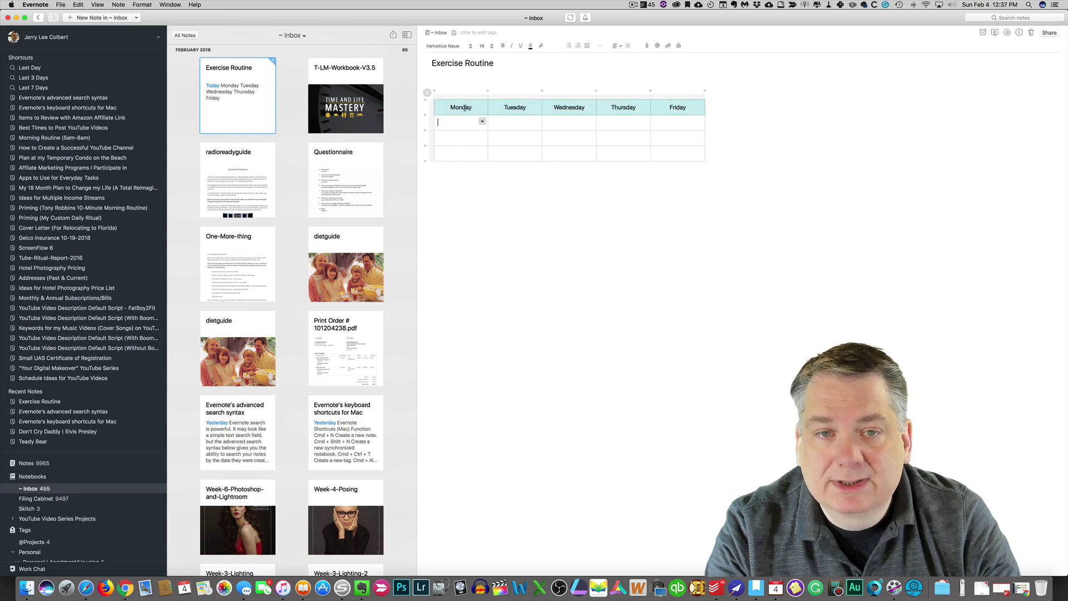
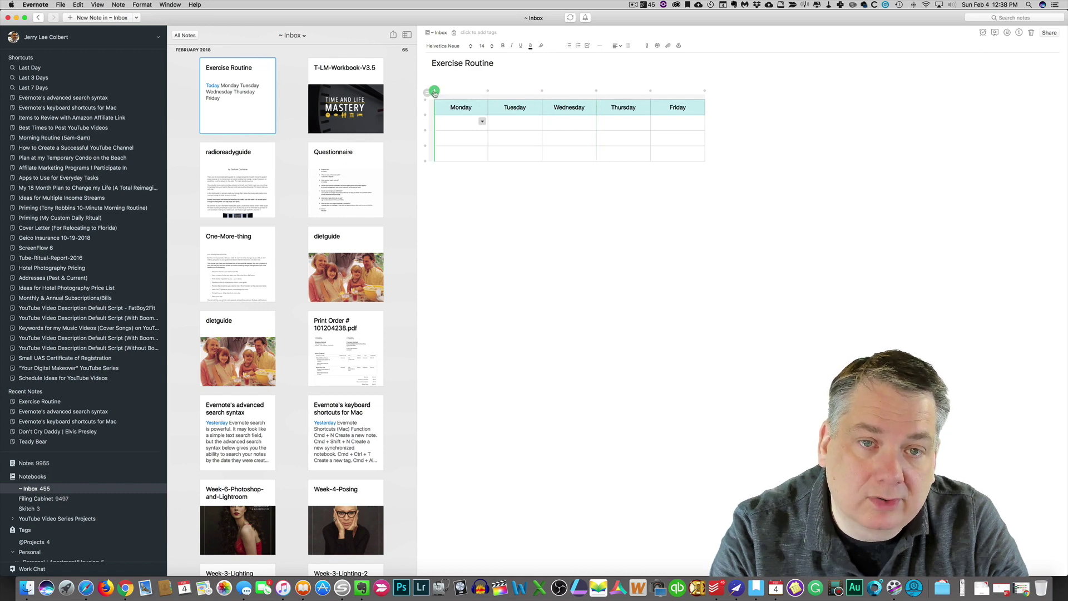
Insert a column before Monday and label the rows below its heading cell Weights, Running and Elliptical.
{"action": "left_click", "coordinate": [435, 91]}
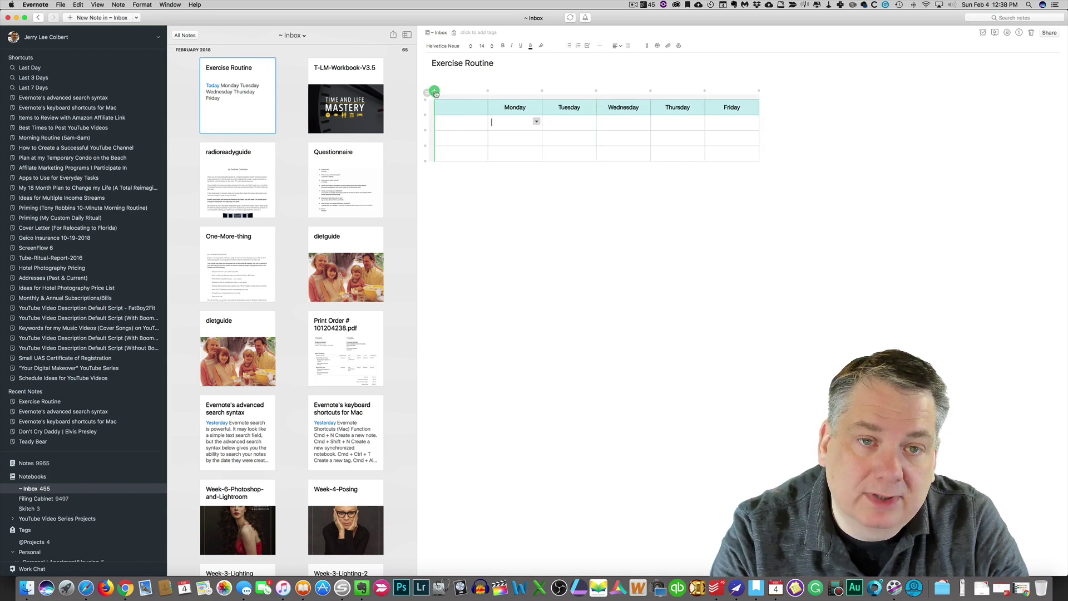
{"action": "left_click", "coordinate": [462, 122]}
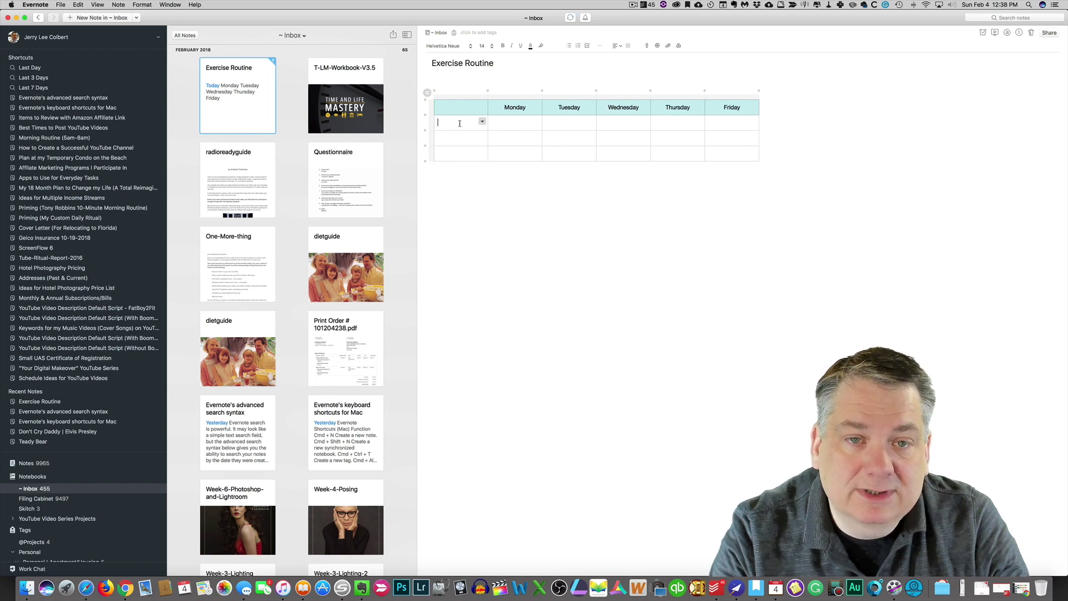
{"action": "type", "text": "Weig"}
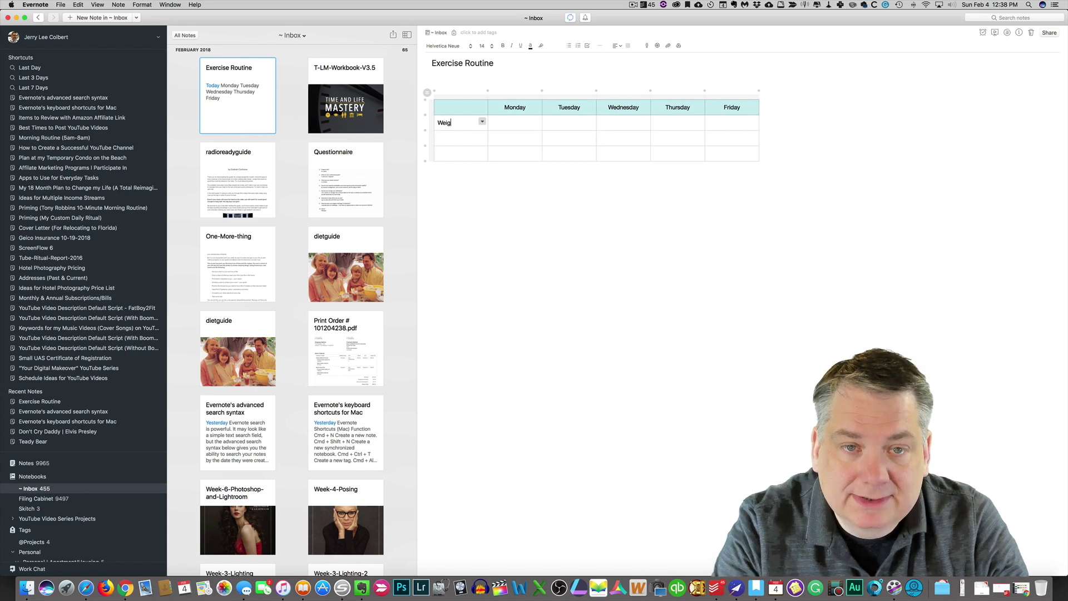
{"action": "type", "text": "hts"}
{"action": "key", "text": "Return"}
{"action": "key", "text": "BackSpace"}
{"action": "key", "text": "Down"}
{"action": "type", "text": "Running"}
{"action": "left_click", "coordinate": [467, 154]}
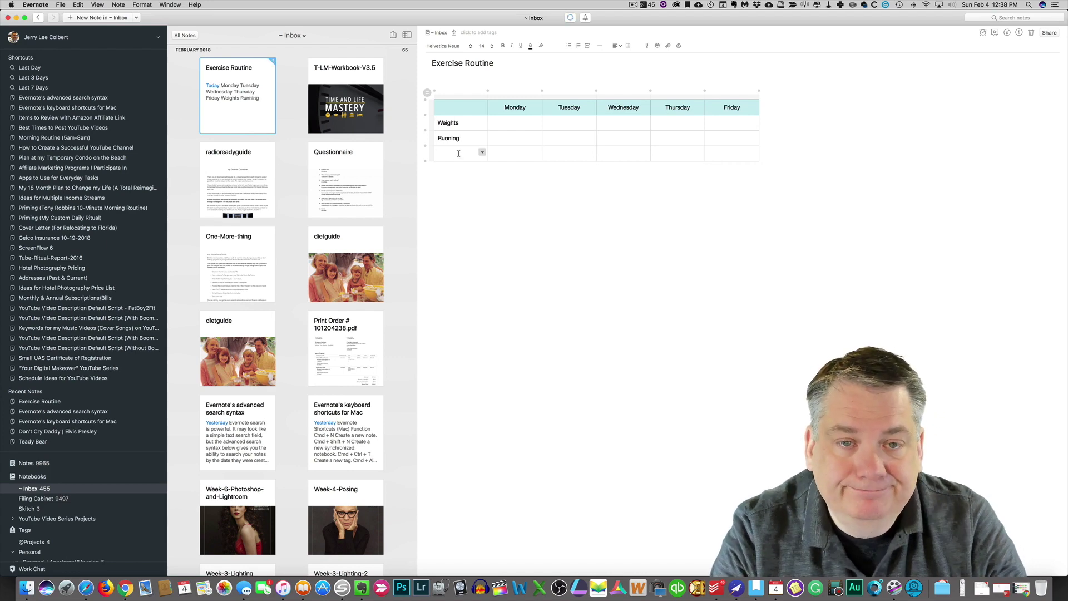
{"action": "type", "text": "Ellliptical"}
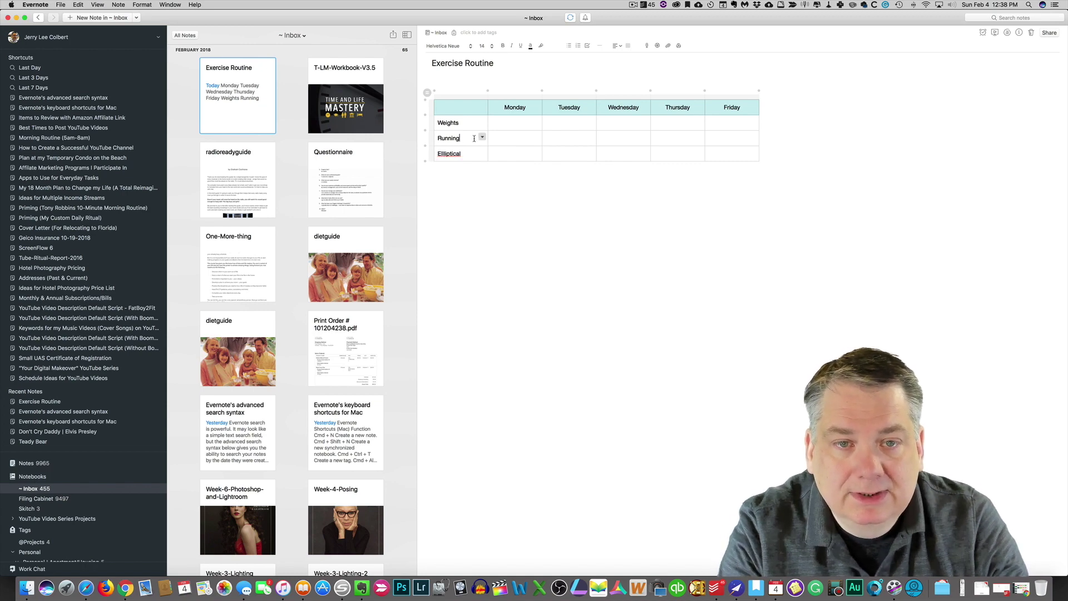
{"action": "right_click", "coordinate": [453, 154]}
{"action": "left_click", "coordinate": [473, 157]}
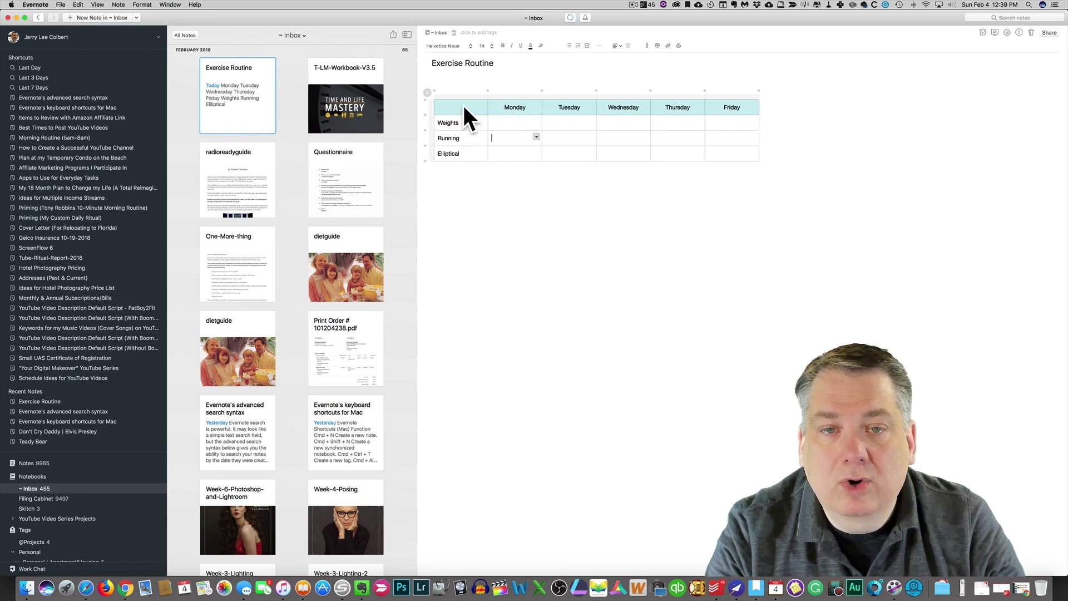
Enter "1 rep 20lb" in the Weights row under Monday.
{"action": "left_click", "coordinate": [457, 123]}
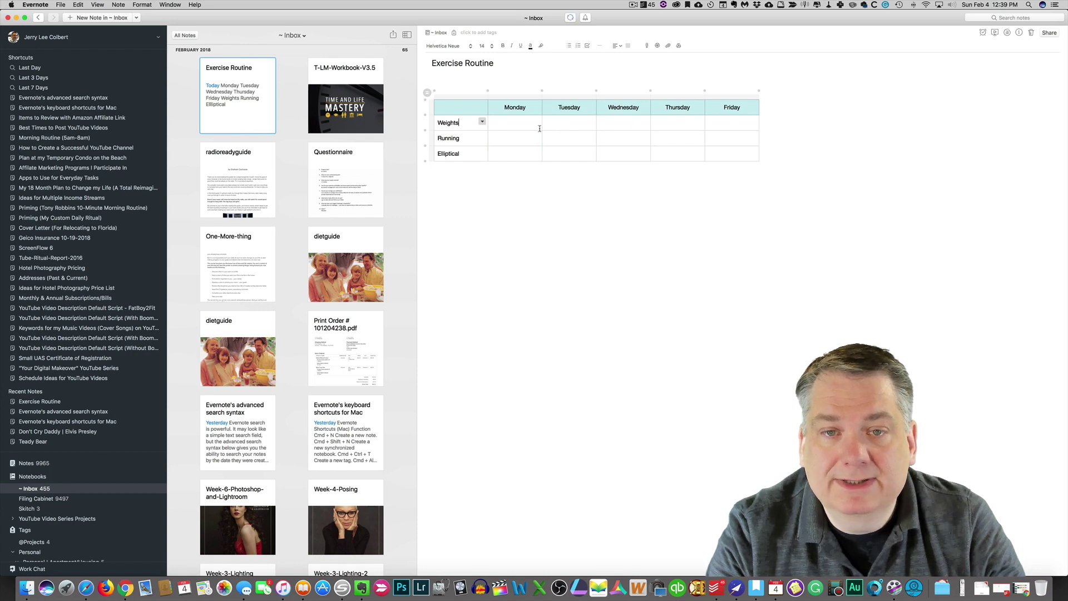
{"action": "left_click", "coordinate": [509, 123]}
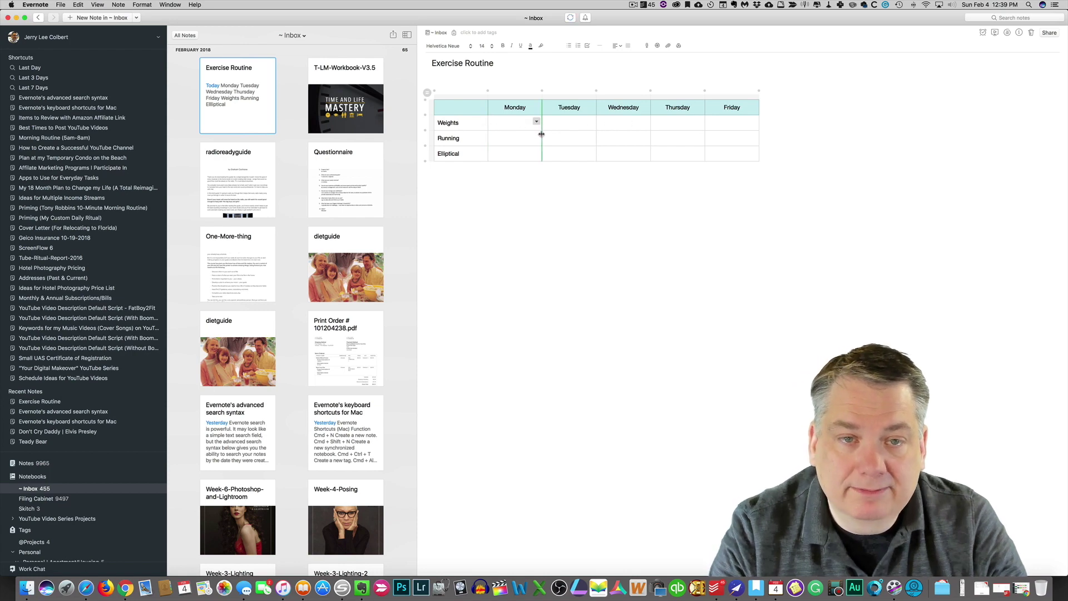
{"action": "type", "text": "1 rep 20"}
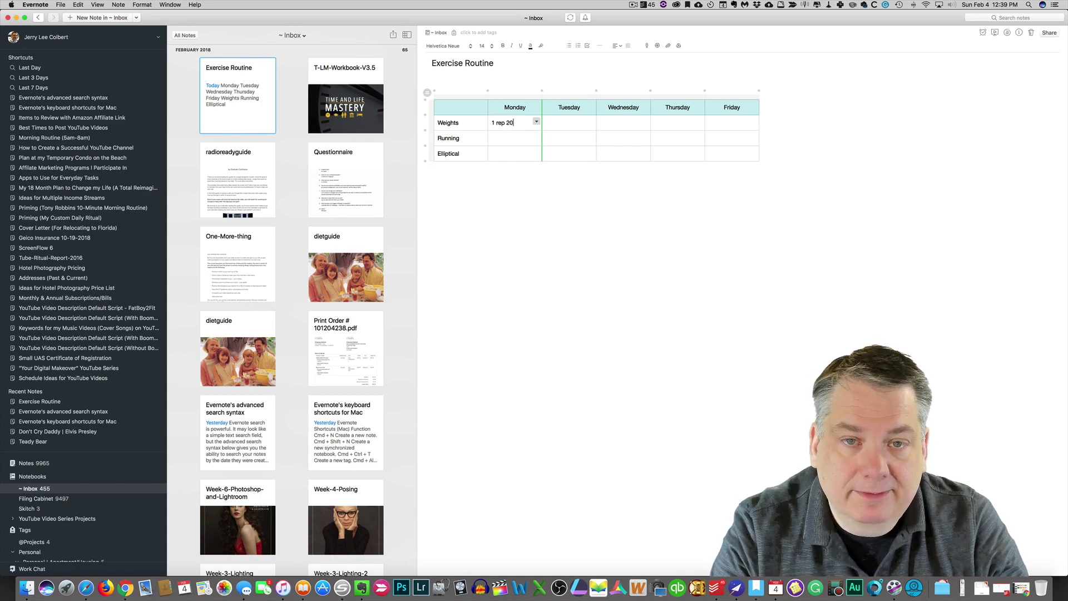
{"action": "type", "text": "lb"}
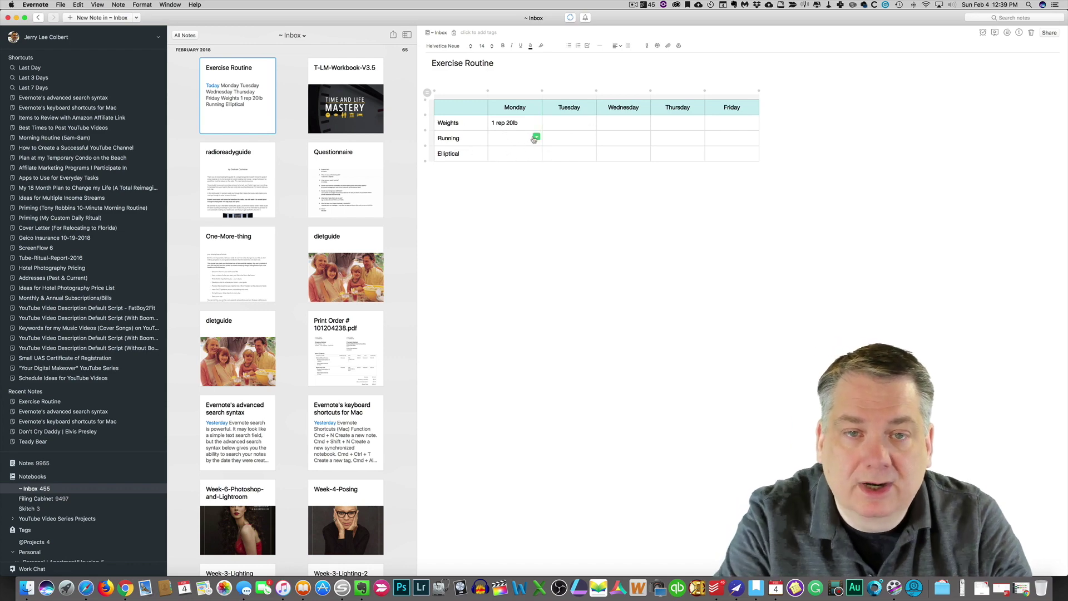
Center the text of all cells in the table, including the weekday columns from Monday to Friday.
{"action": "left_click", "coordinate": [453, 106]}
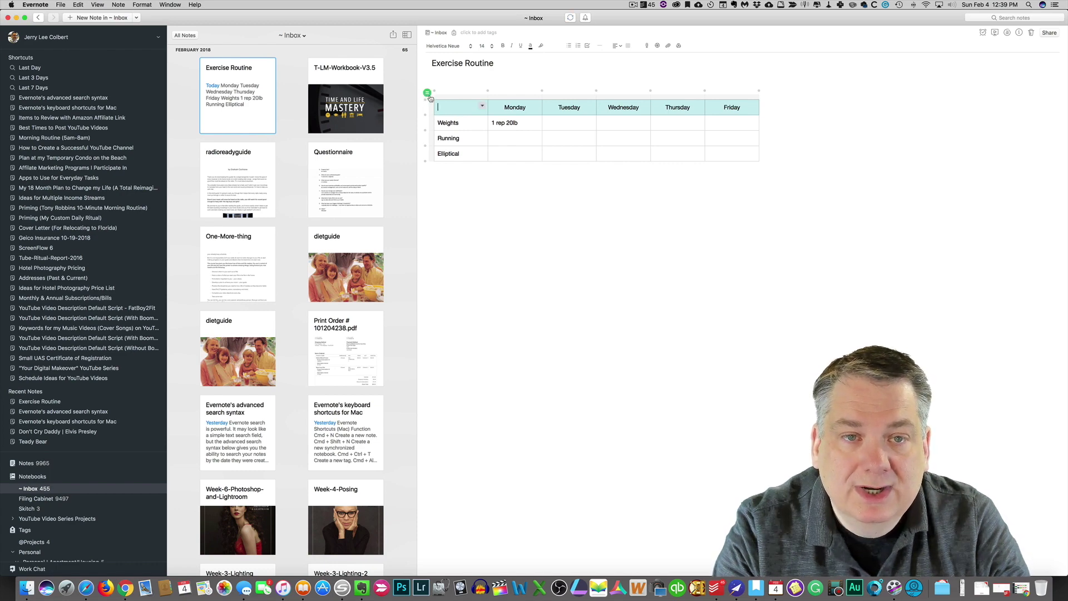
{"action": "left_click", "coordinate": [428, 96]}
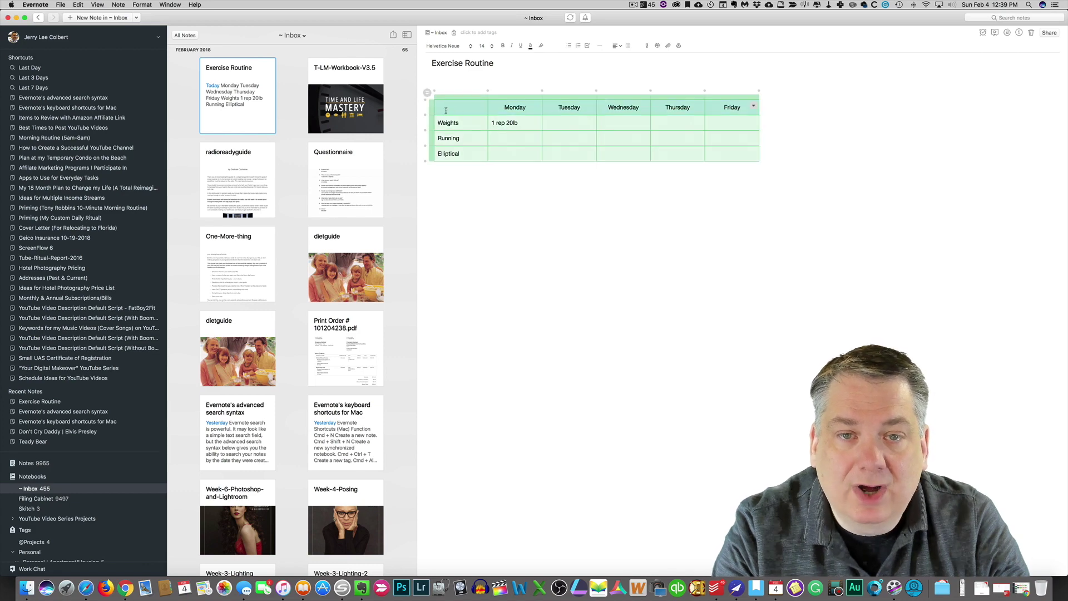
{"action": "left_click", "coordinate": [617, 46]}
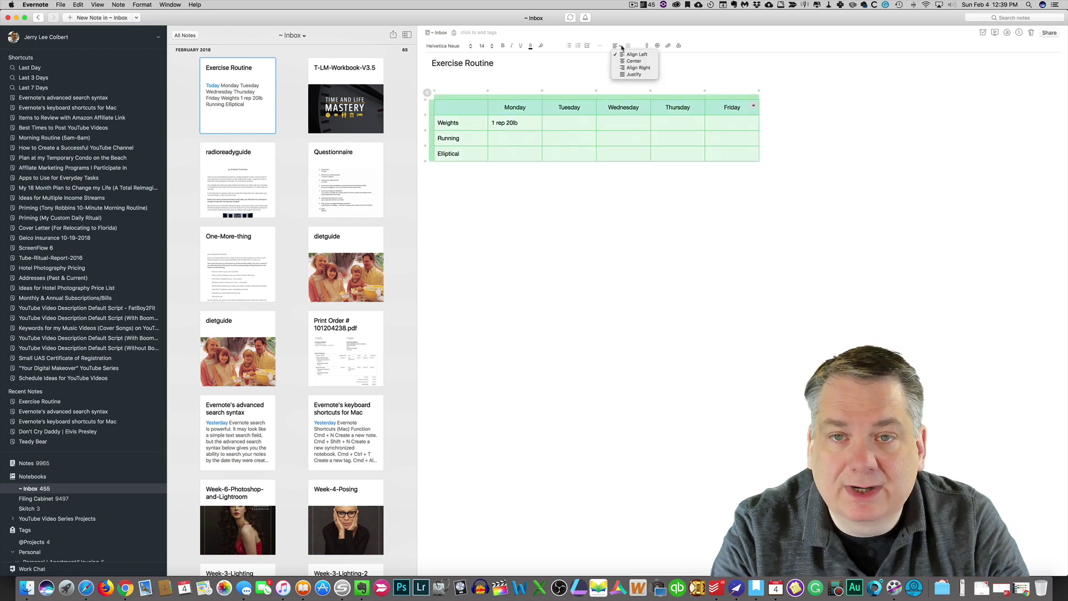
{"action": "left_click", "coordinate": [628, 61]}
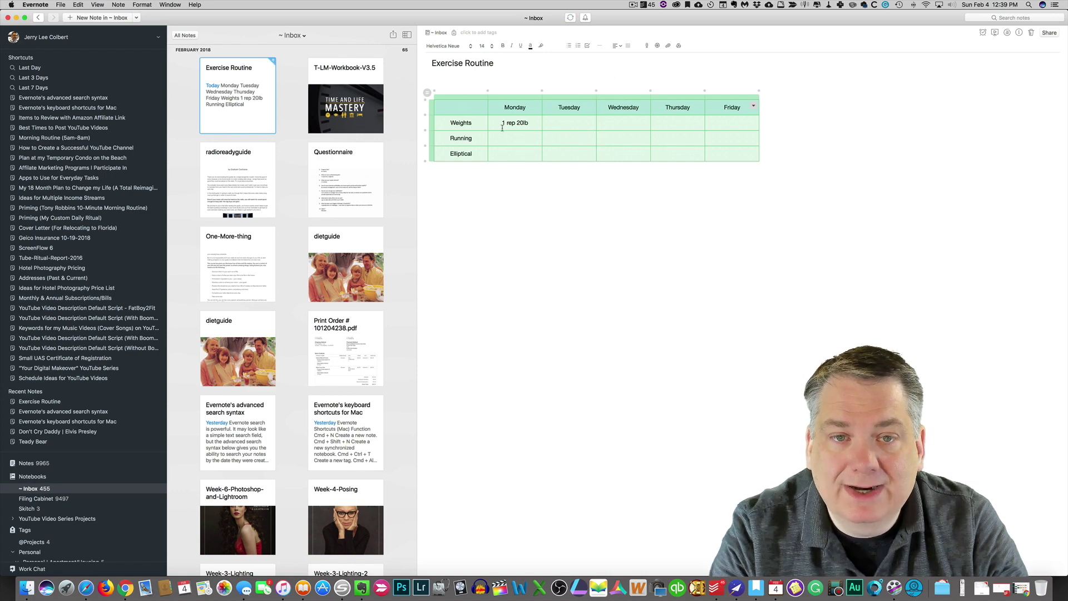
{"action": "left_click", "coordinate": [523, 124]}
{"action": "left_click_drag", "start_coordinate": [512, 109], "coordinate": [738, 151]}
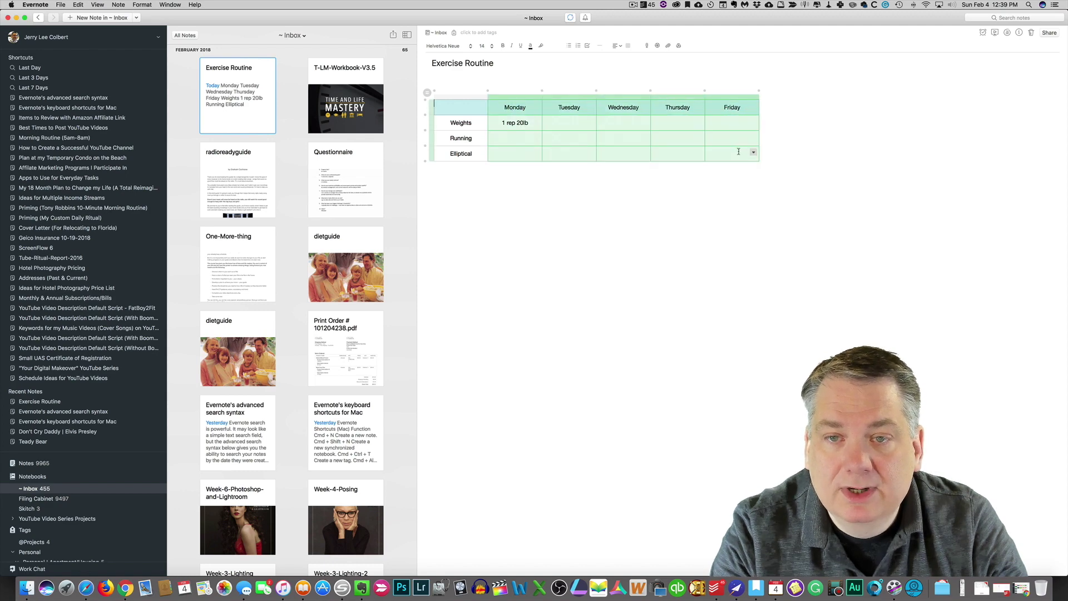
{"action": "left_click", "coordinate": [618, 45]}
{"action": "left_click", "coordinate": [635, 62]}
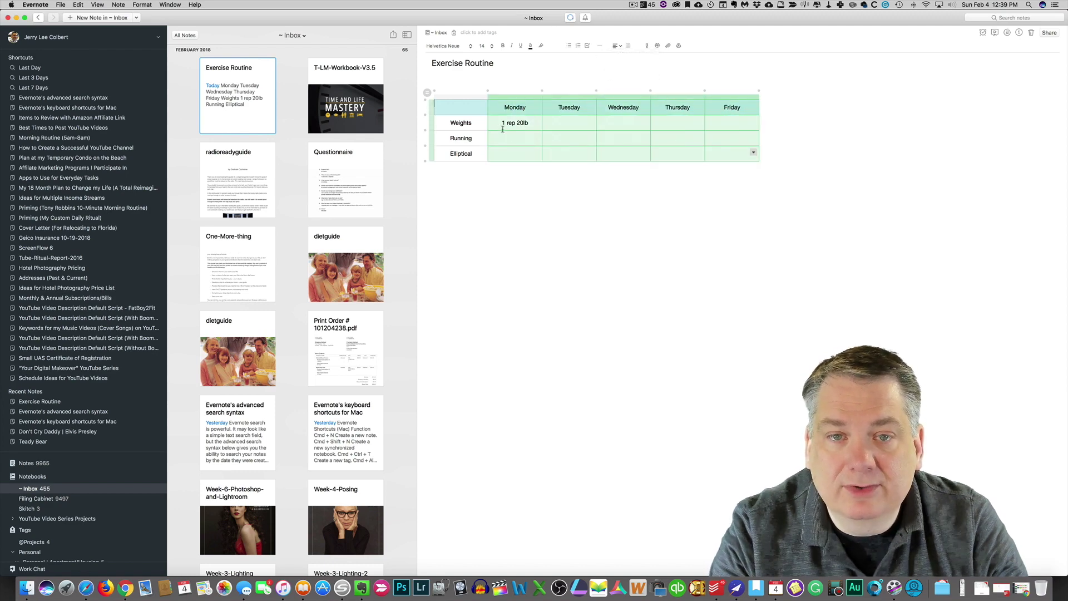
Left-align the text of the table's first column.
{"action": "left_click", "coordinate": [472, 123]}
{"action": "left_click", "coordinate": [463, 100]}
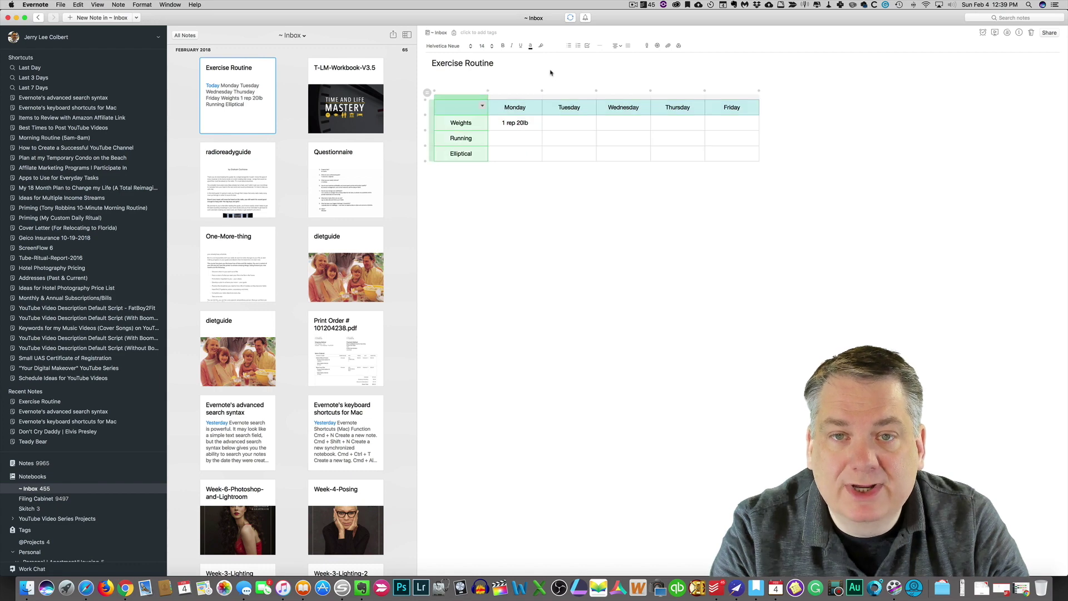
{"action": "left_click", "coordinate": [617, 45]}
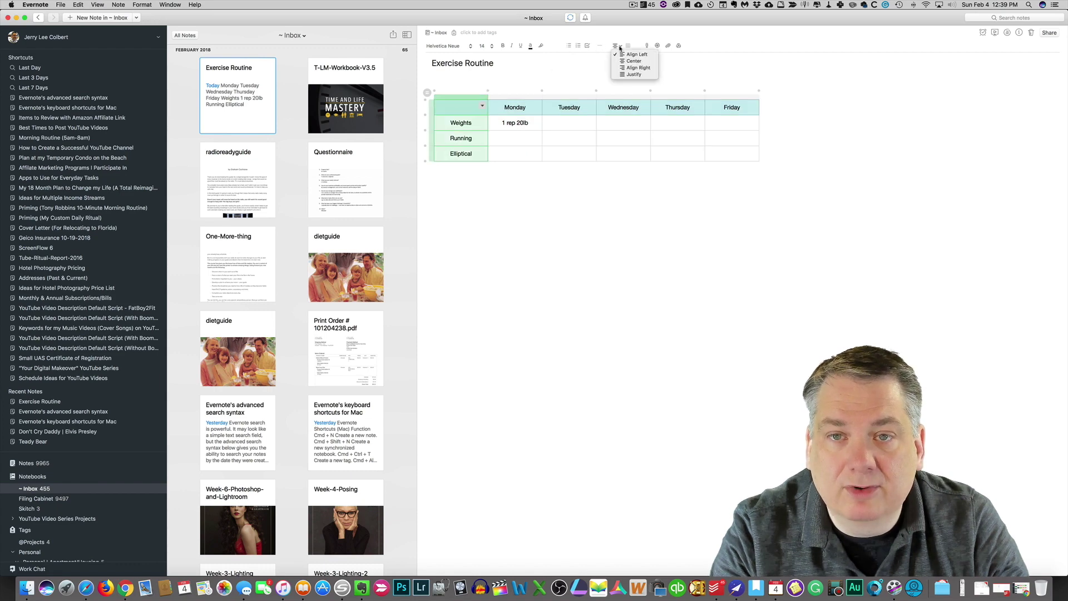
{"action": "left_click", "coordinate": [633, 56]}
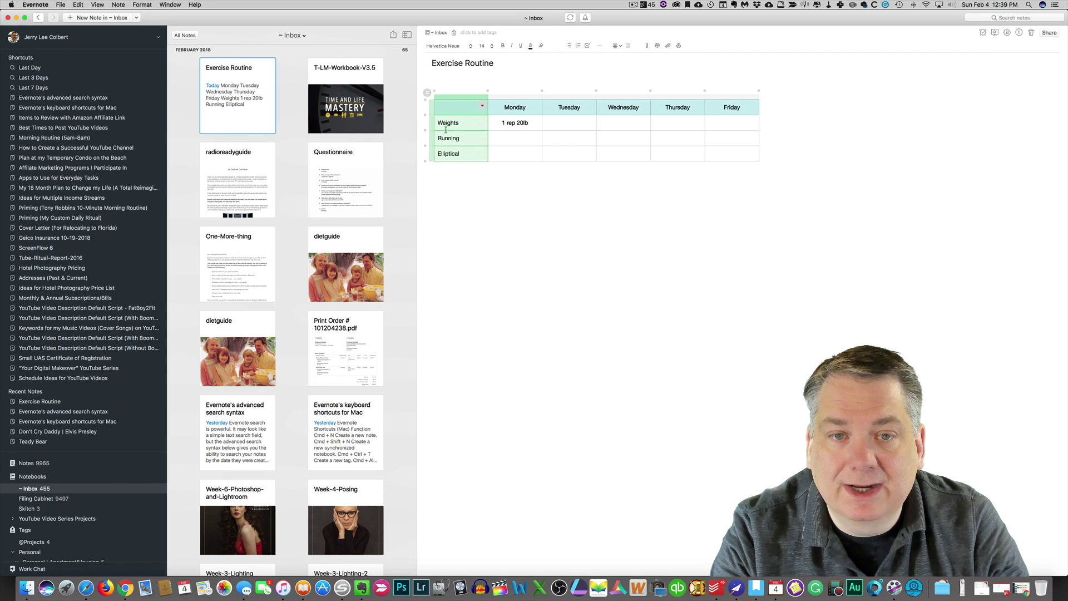
{"action": "left_click", "coordinate": [473, 123]}
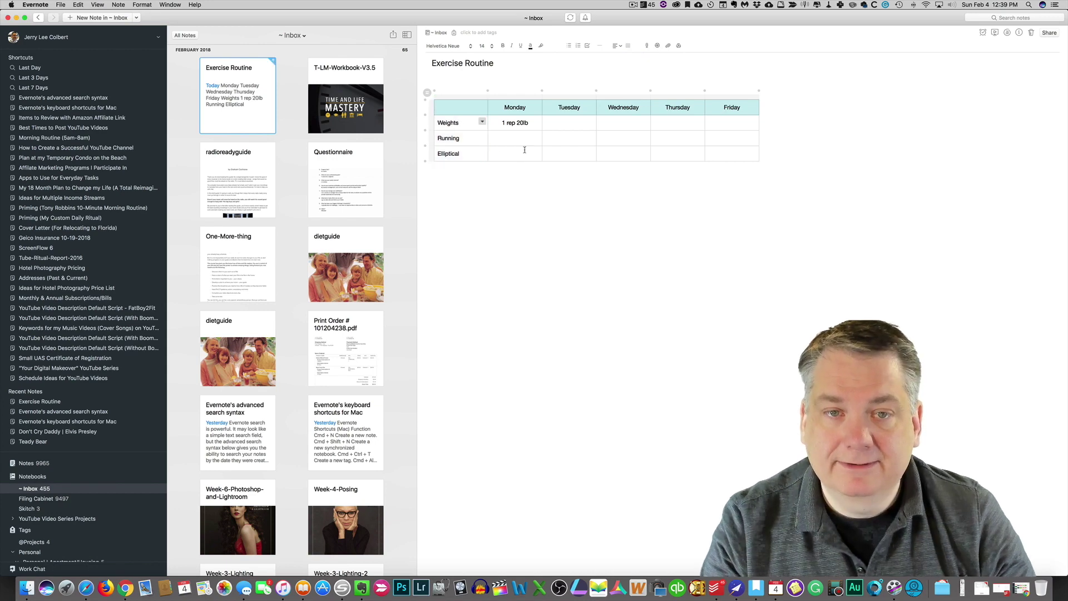
Label the empty heading cell of the first column "Exercises", correcting its spelling.
{"action": "left_click", "coordinate": [452, 107]}
{"action": "type", "text": "Excerises"}
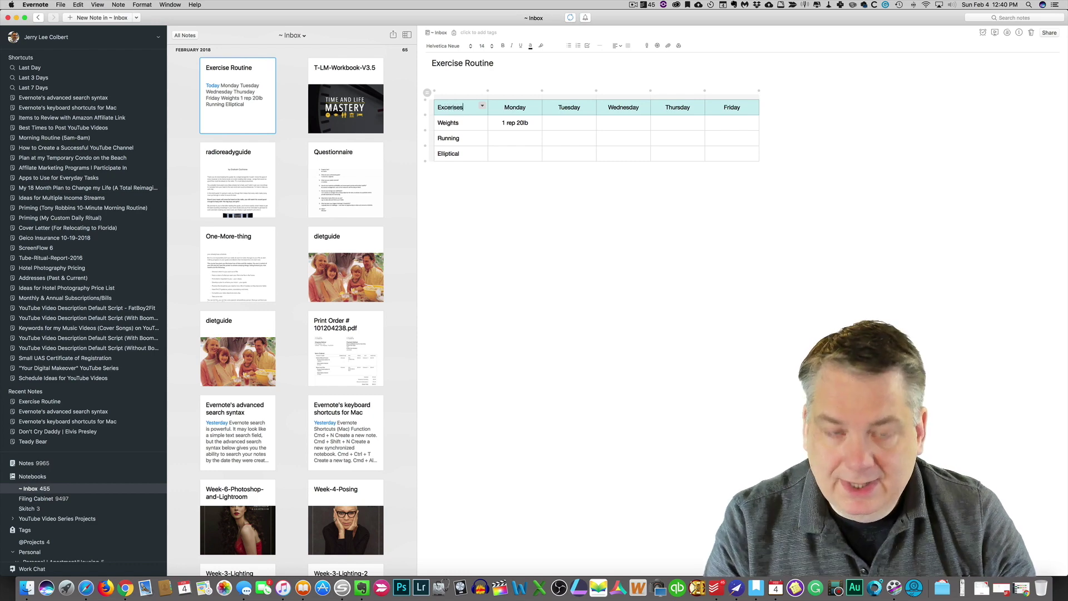
{"action": "key", "text": "Return"}
{"action": "key", "text": "BackSpace"}
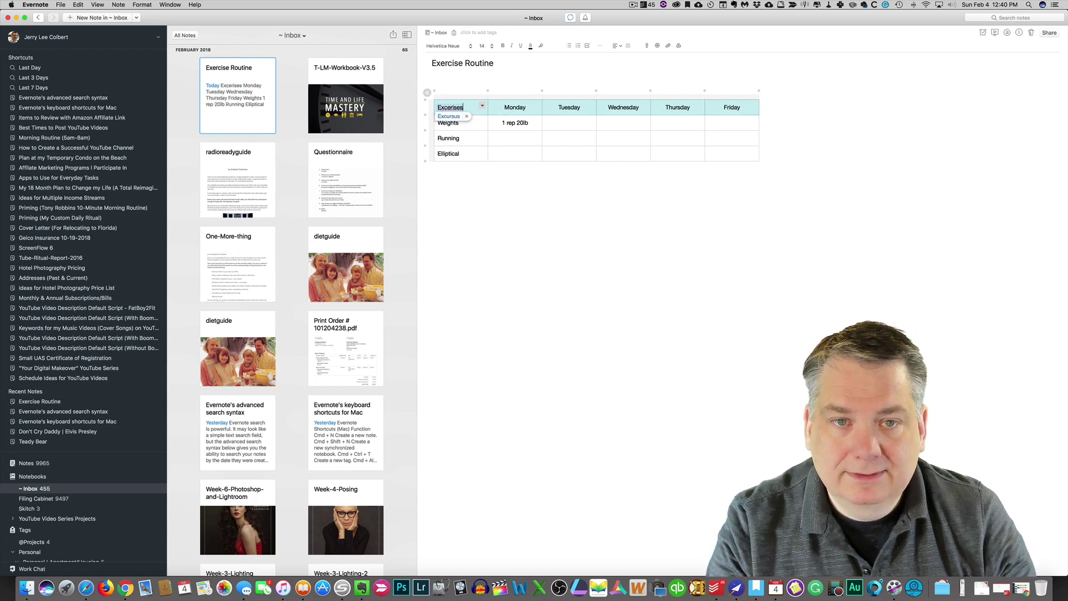
{"action": "left_click", "coordinate": [481, 137]}
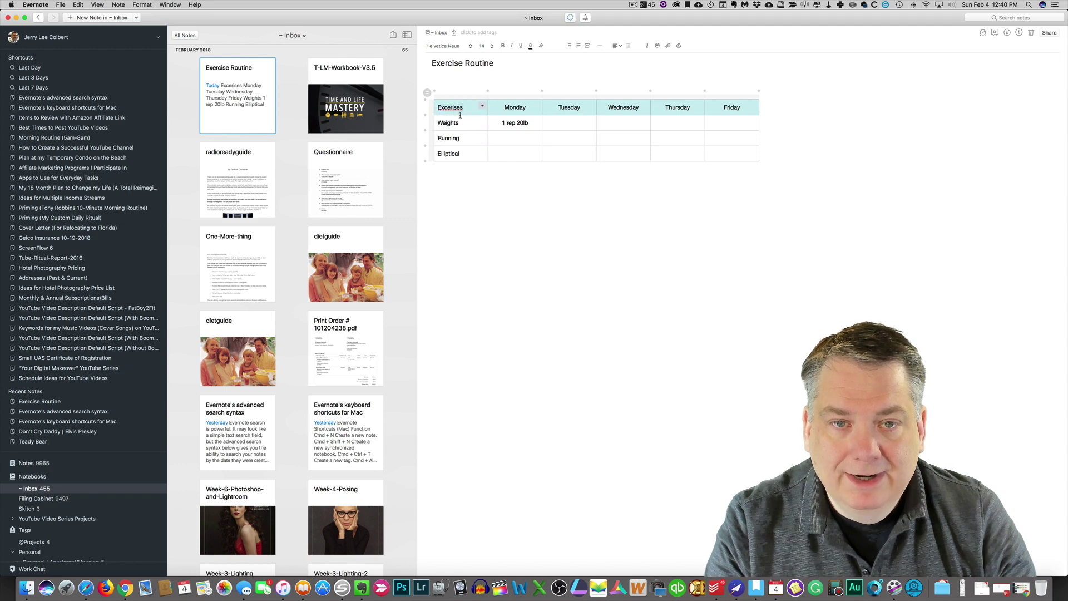
{"action": "left_click", "coordinate": [462, 108]}
{"action": "key", "text": "BackSpace"}
{"action": "key", "text": "BackSpace"}
{"action": "key", "text": "BackSpace"}
{"action": "key", "text": "BackSpace"}
{"action": "key", "text": "BackSpace"}
{"action": "key", "text": "BackSpace"}
{"action": "key", "text": "BackSpace"}
{"action": "type", "text": "ercisesc"}
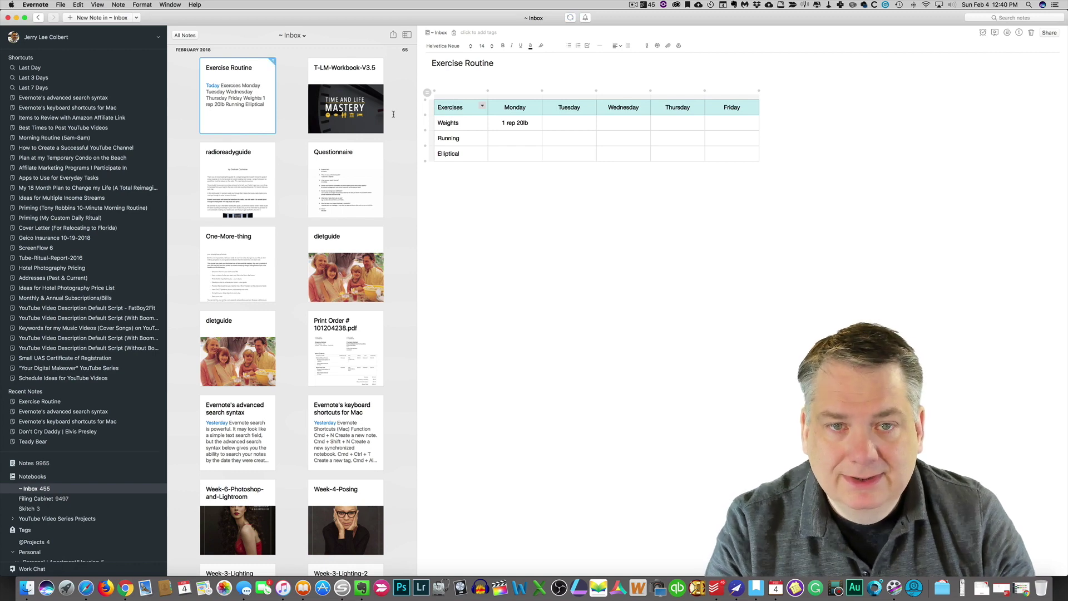
{"action": "left_click", "coordinate": [454, 137]}
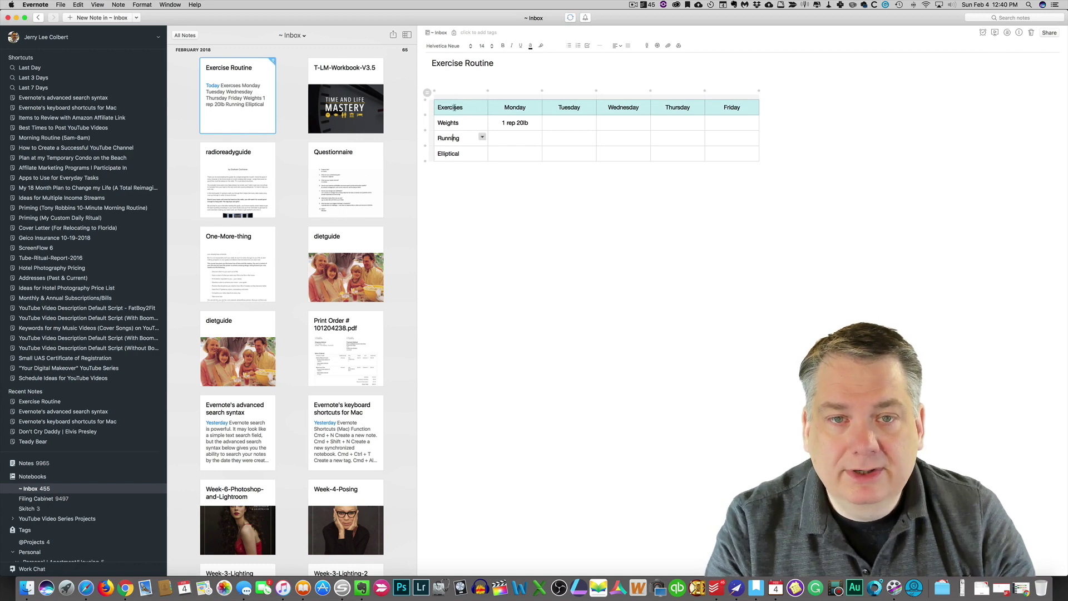
Try center alignment on the Exercises heading and restore its left alignment.
{"action": "double_click", "coordinate": [456, 107]}
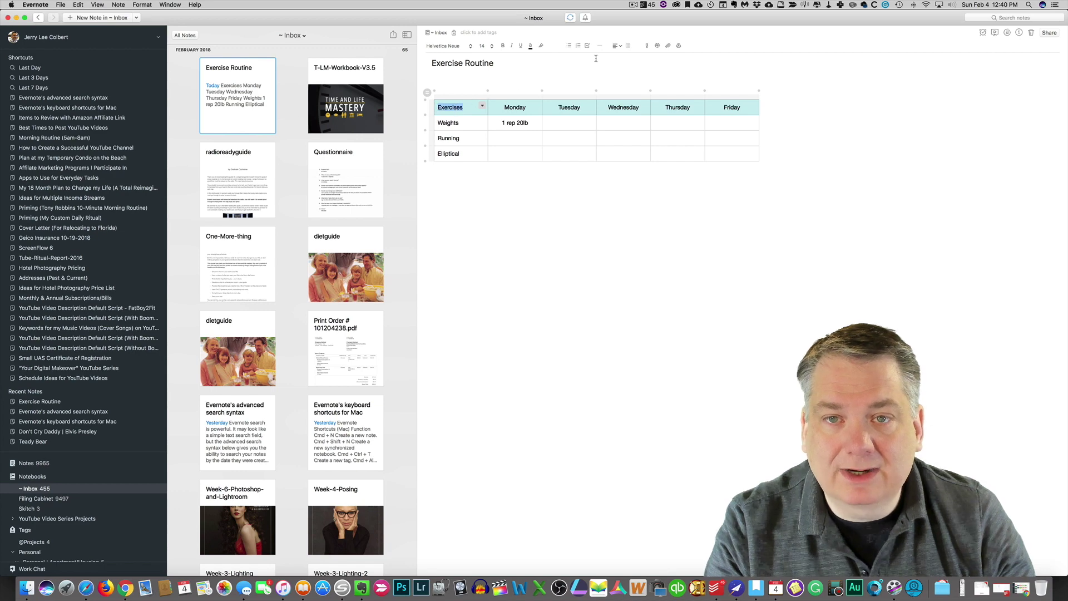
{"action": "left_click", "coordinate": [617, 46]}
{"action": "left_click", "coordinate": [626, 63]}
{"action": "left_click", "coordinate": [511, 136]}
{"action": "left_click", "coordinate": [454, 123]}
{"action": "double_click", "coordinate": [467, 108]}
{"action": "left_click", "coordinate": [617, 46]}
{"action": "left_click", "coordinate": [624, 55]}
{"action": "left_click", "coordinate": [513, 136]}
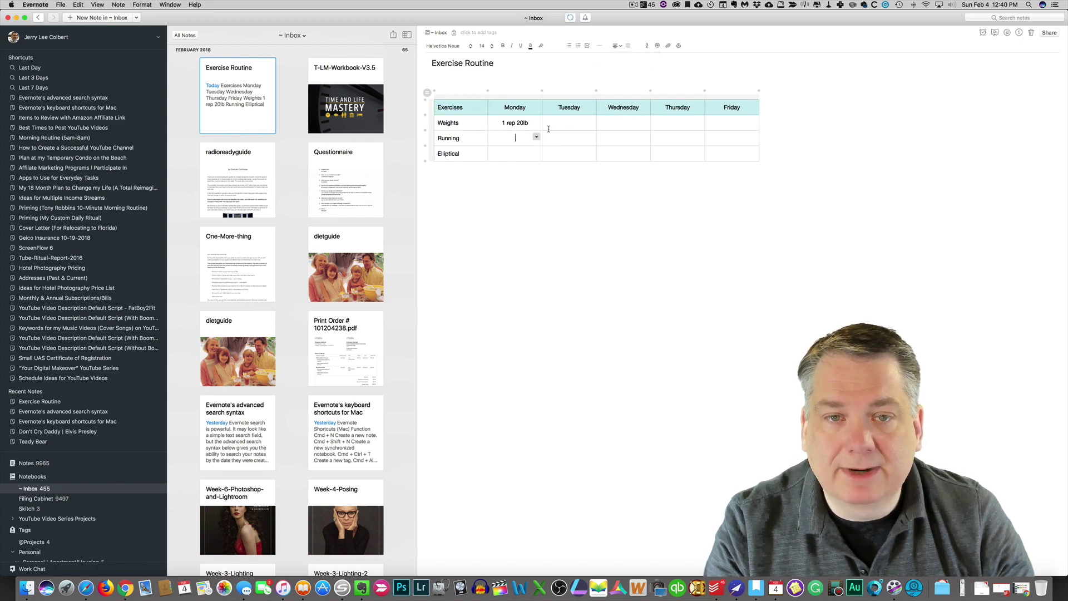
Give all cells of the Exercises column a purple background.
{"action": "left_click", "coordinate": [461, 96]}
{"action": "left_click", "coordinate": [466, 132]}
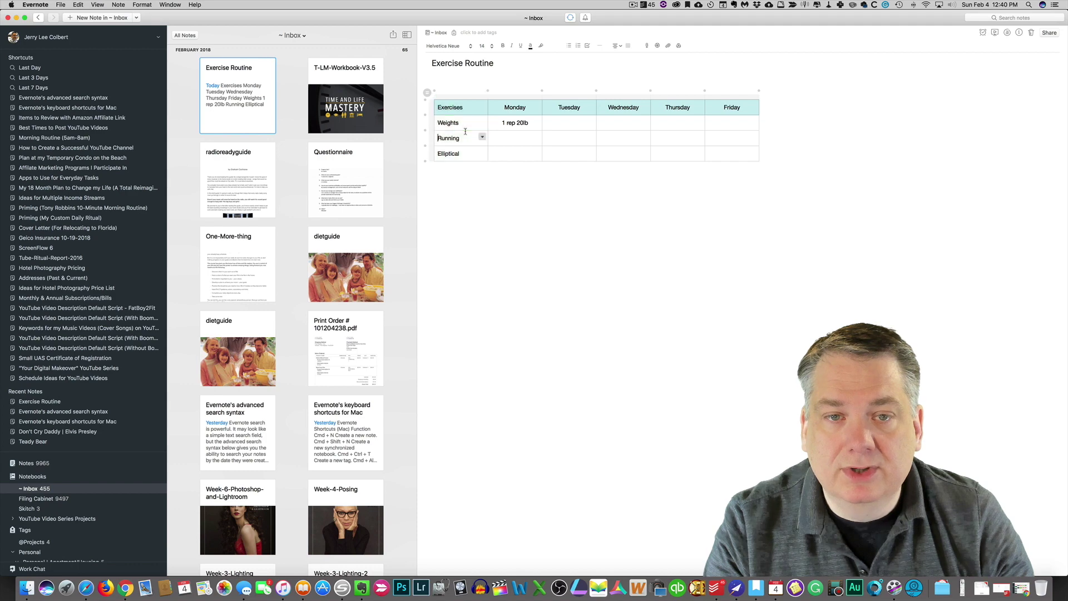
{"action": "left_click", "coordinate": [463, 97]}
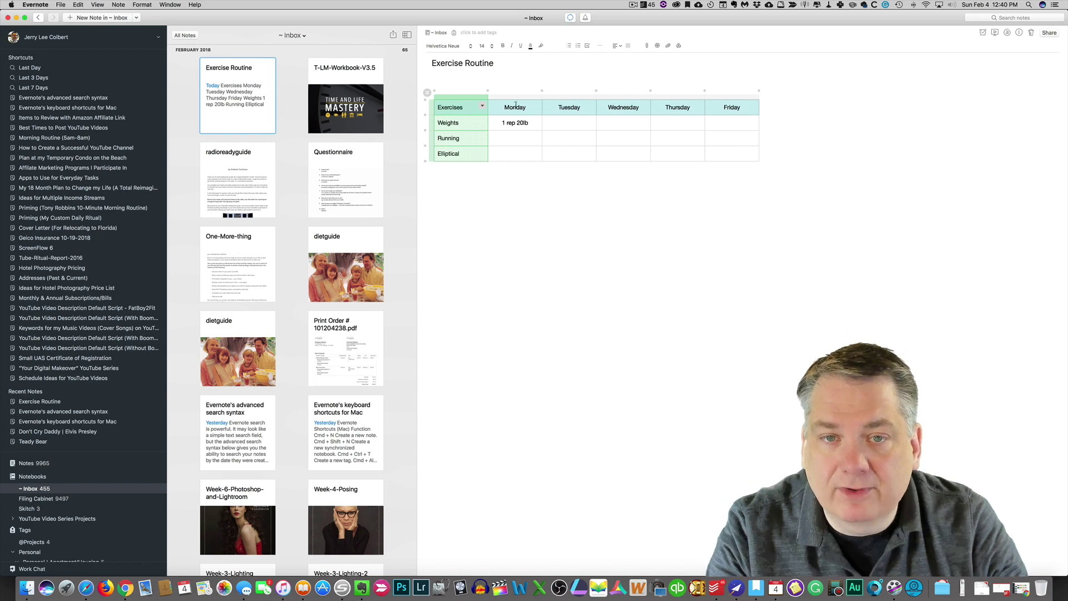
{"action": "left_click", "coordinate": [483, 106]}
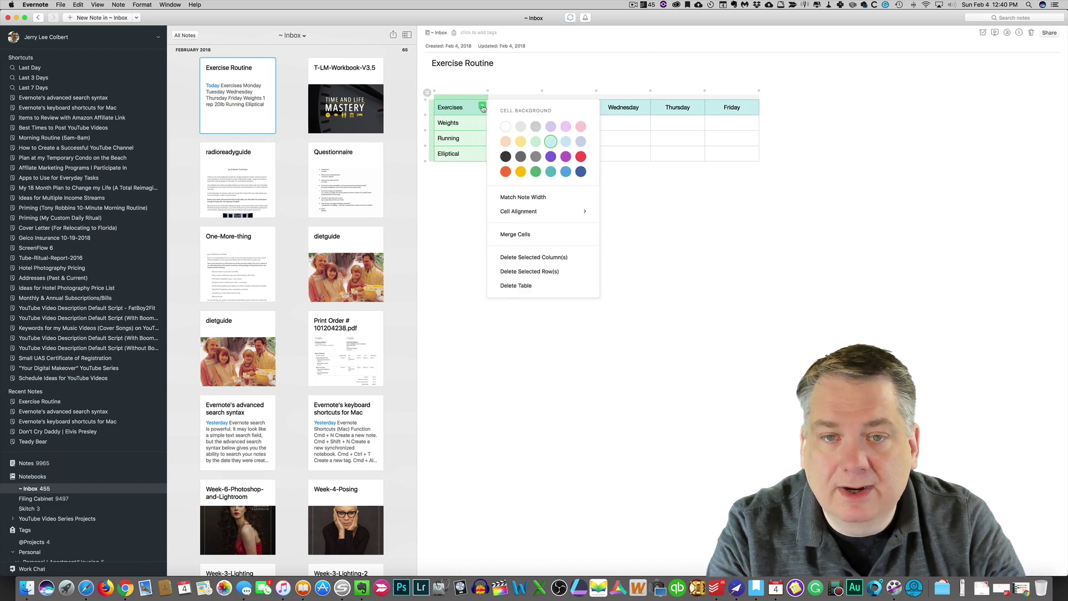
{"action": "left_click", "coordinate": [566, 156]}
{"action": "left_click", "coordinate": [550, 141]}
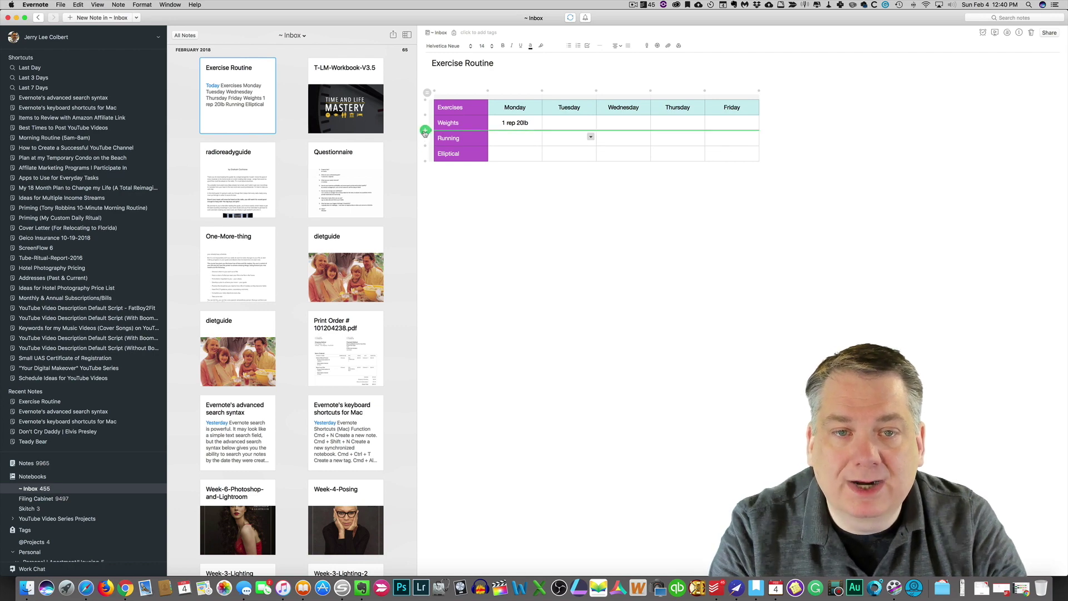
Insert a row between Weights and Running and label it "Stretch" in the first column.
{"action": "left_click", "coordinate": [424, 131]}
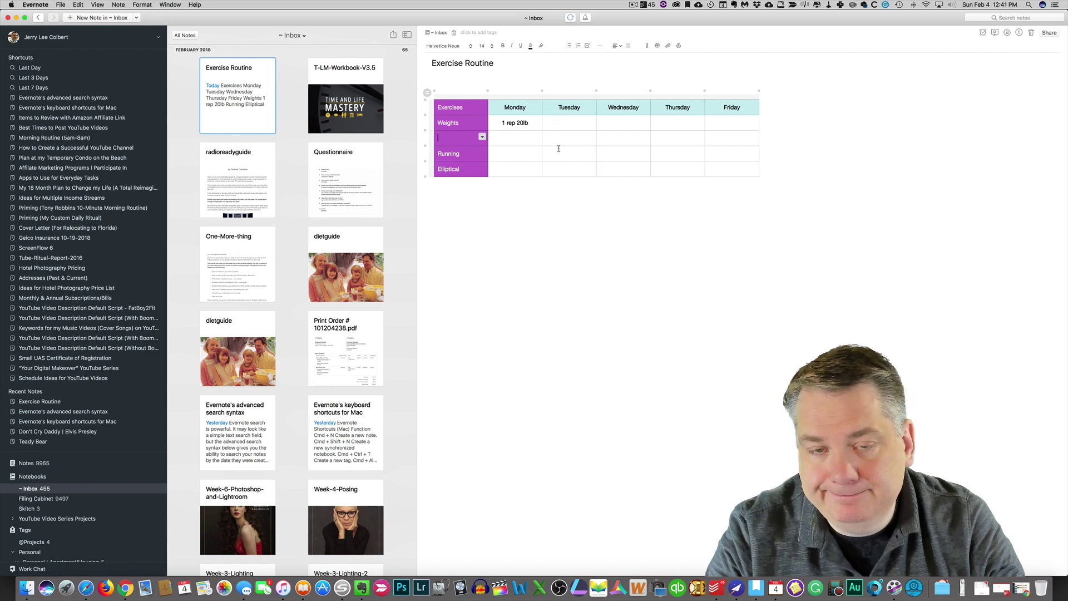
{"action": "type", "text": "ch"}
{"action": "key", "text": "Return"}
{"action": "key", "text": "BackSpace"}
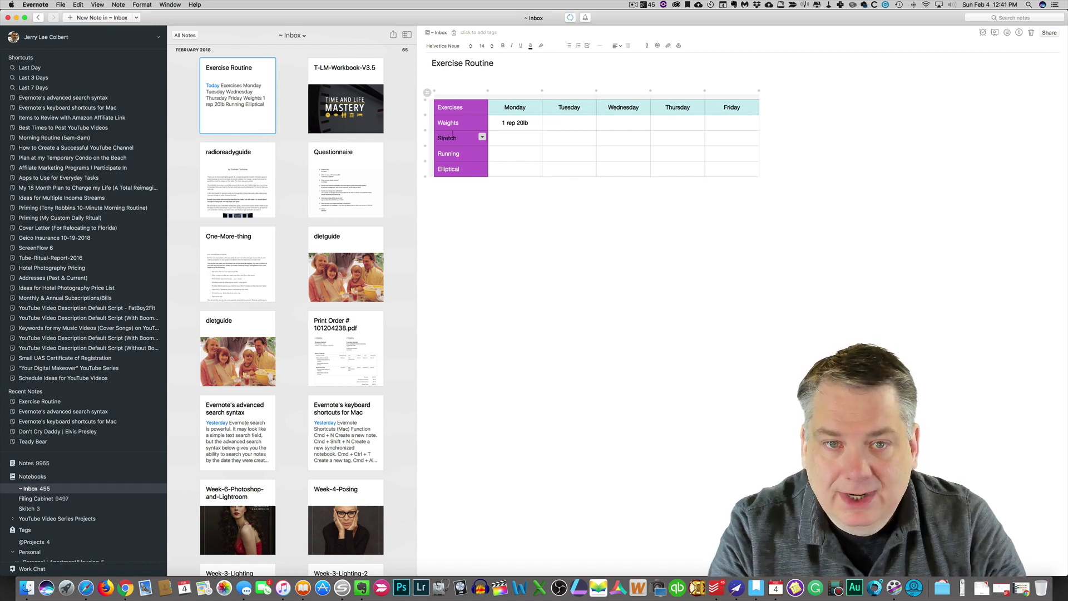
Change the text color of the Stretch label to white.
{"action": "left_click", "coordinate": [509, 134]}
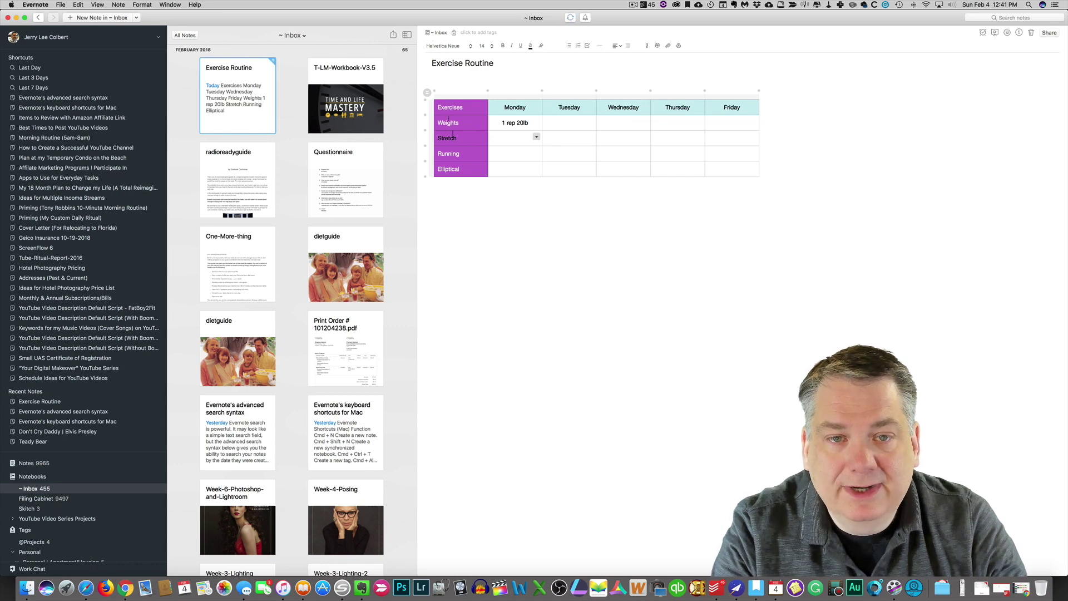
{"action": "left_click", "coordinate": [452, 135]}
{"action": "double_click", "coordinate": [449, 137]}
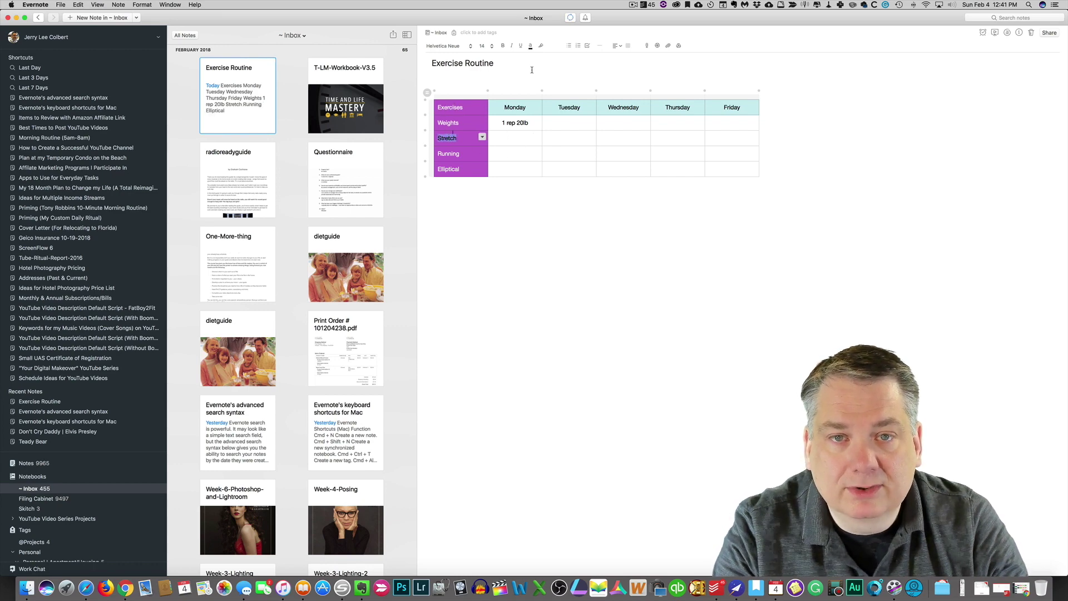
{"action": "left_click", "coordinate": [530, 46]}
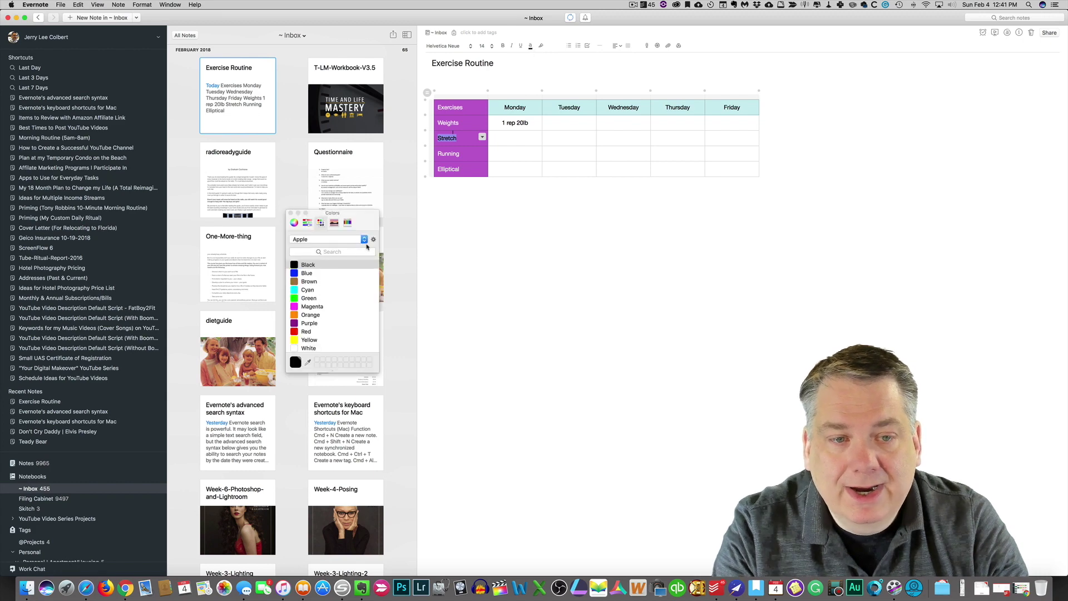
{"action": "left_click", "coordinate": [295, 348]}
{"action": "left_click", "coordinate": [290, 213]}
{"action": "left_click", "coordinate": [508, 160]}
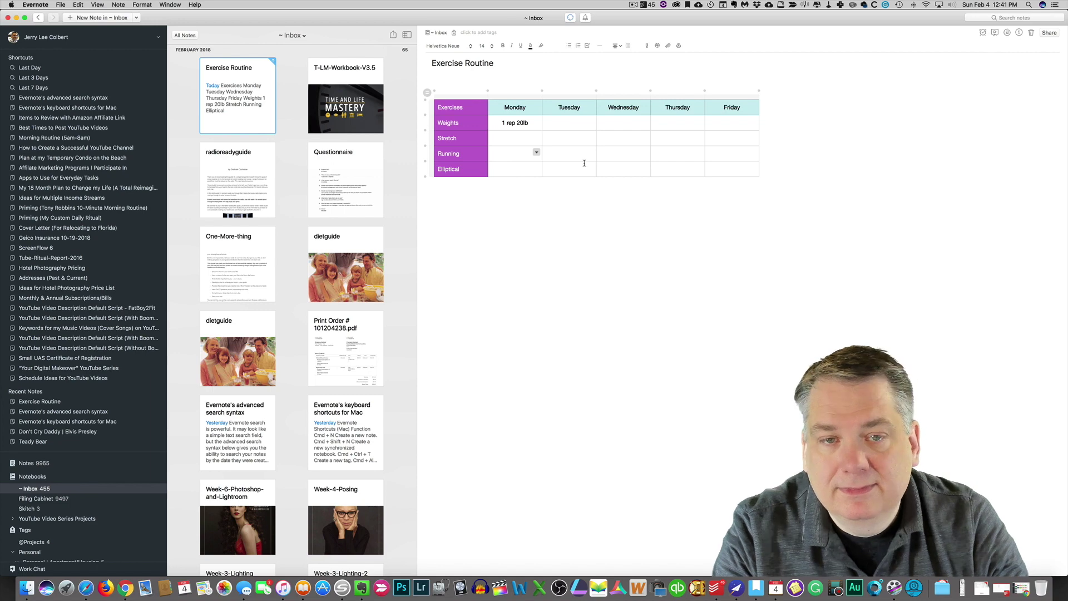
Change the text color of the Monday to Friday headings to Purple.
{"action": "left_click_drag", "start_coordinate": [505, 109], "coordinate": [730, 110]}
{"action": "left_click", "coordinate": [531, 47]}
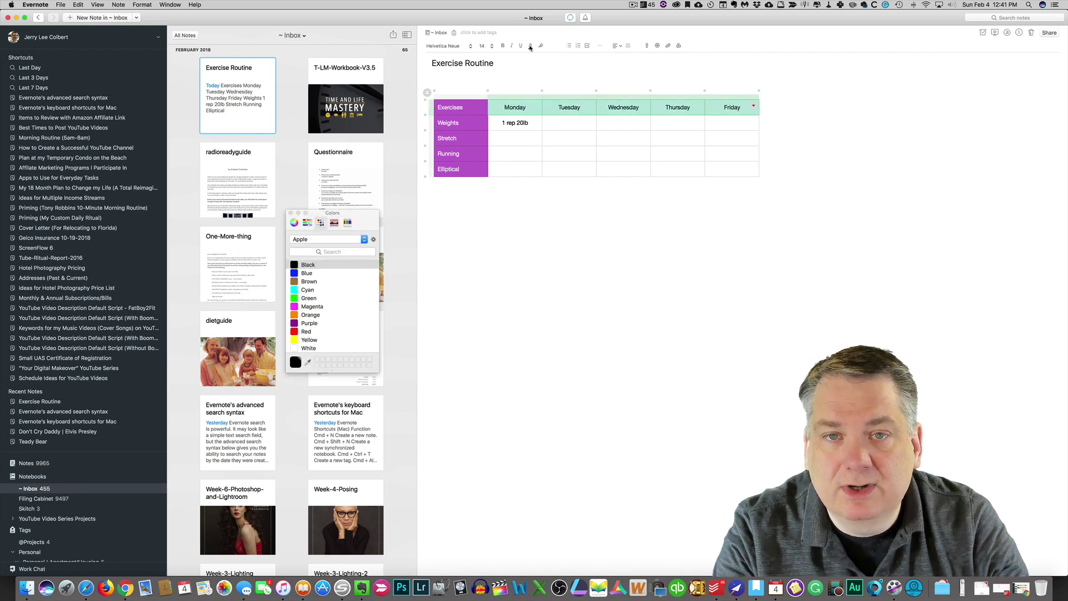
{"action": "left_click", "coordinate": [307, 290]}
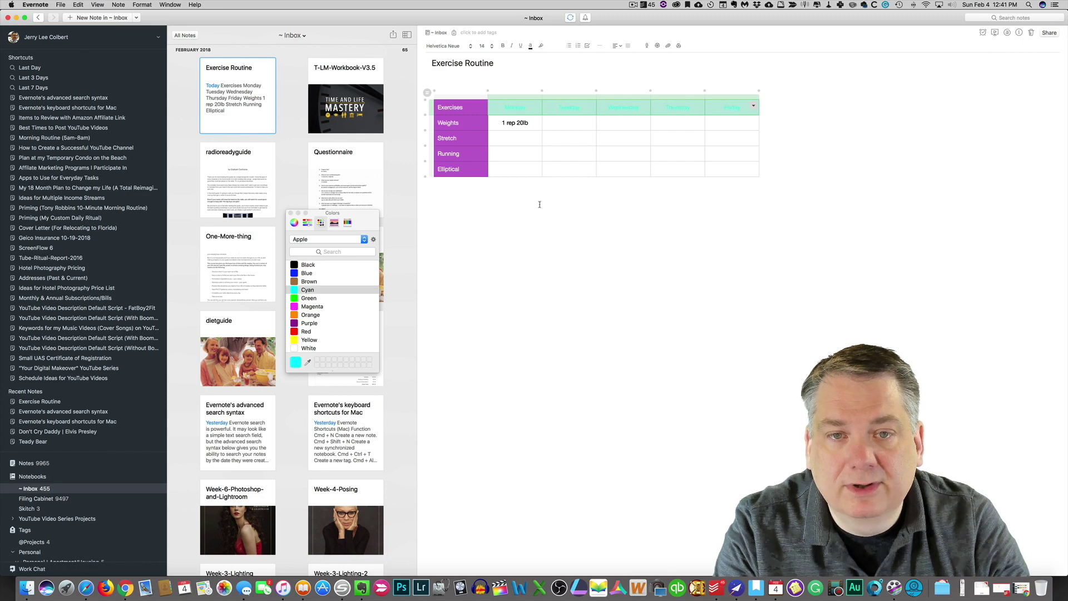
{"action": "left_click", "coordinate": [309, 324]}
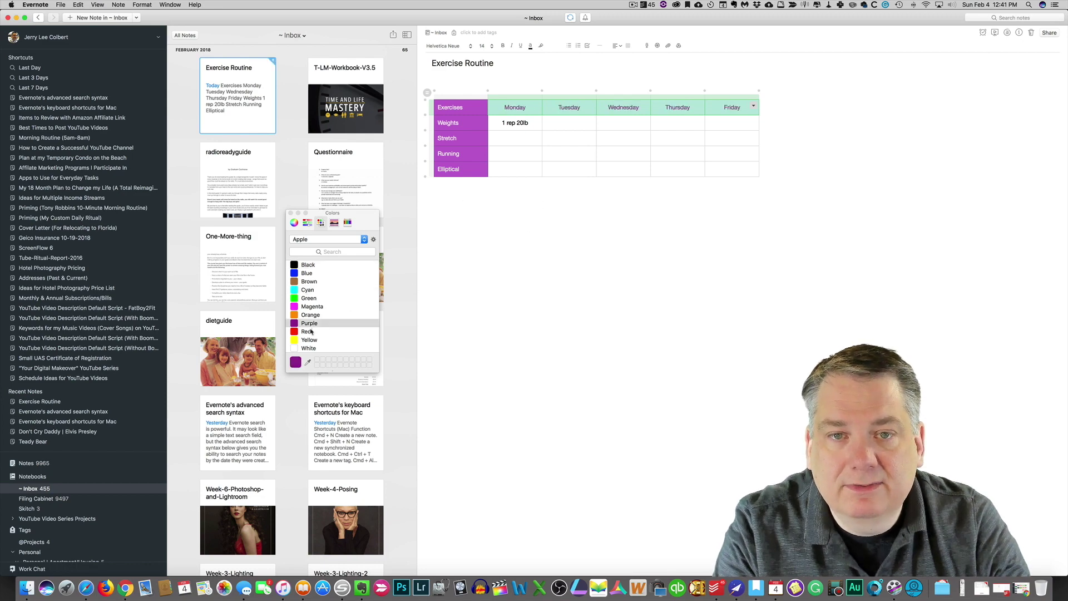
{"action": "left_click", "coordinate": [621, 155]}
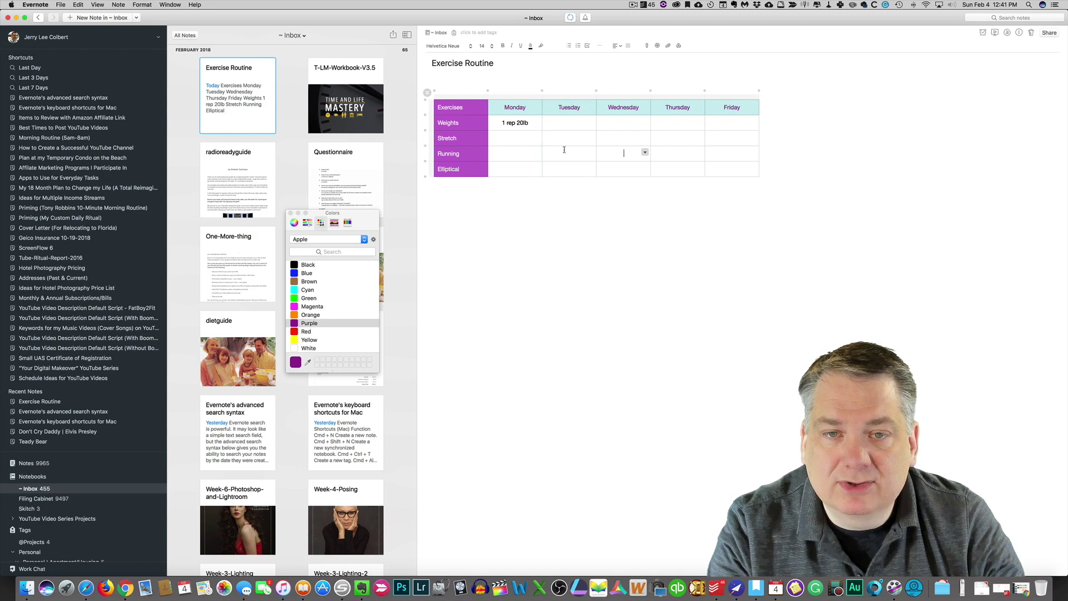
{"action": "left_click", "coordinate": [534, 123]}
{"action": "left_click", "coordinate": [537, 122]}
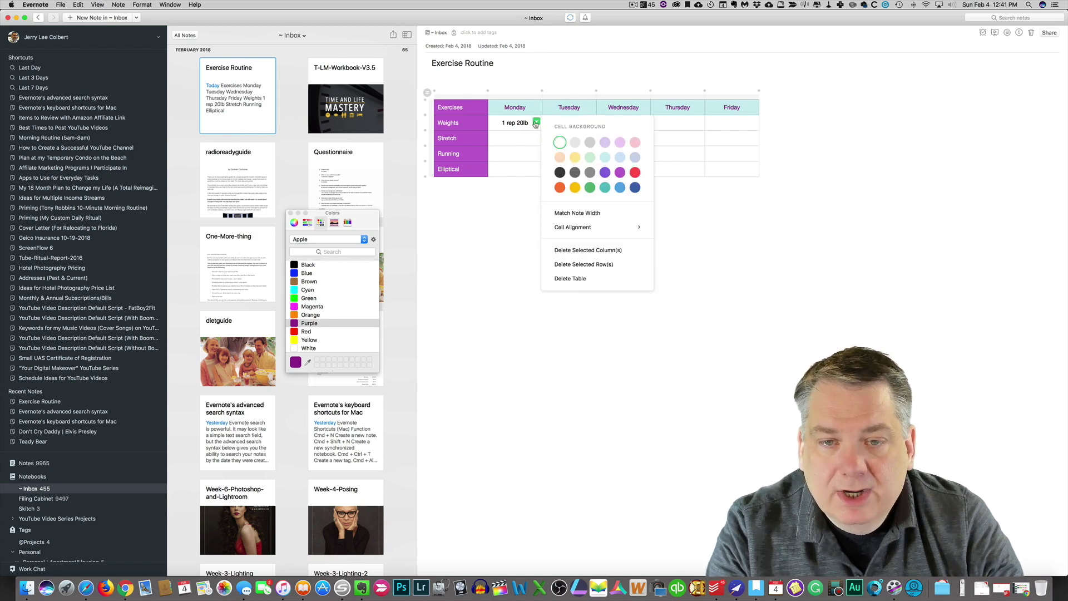
{"action": "mouse_move", "coordinate": [629, 228]}
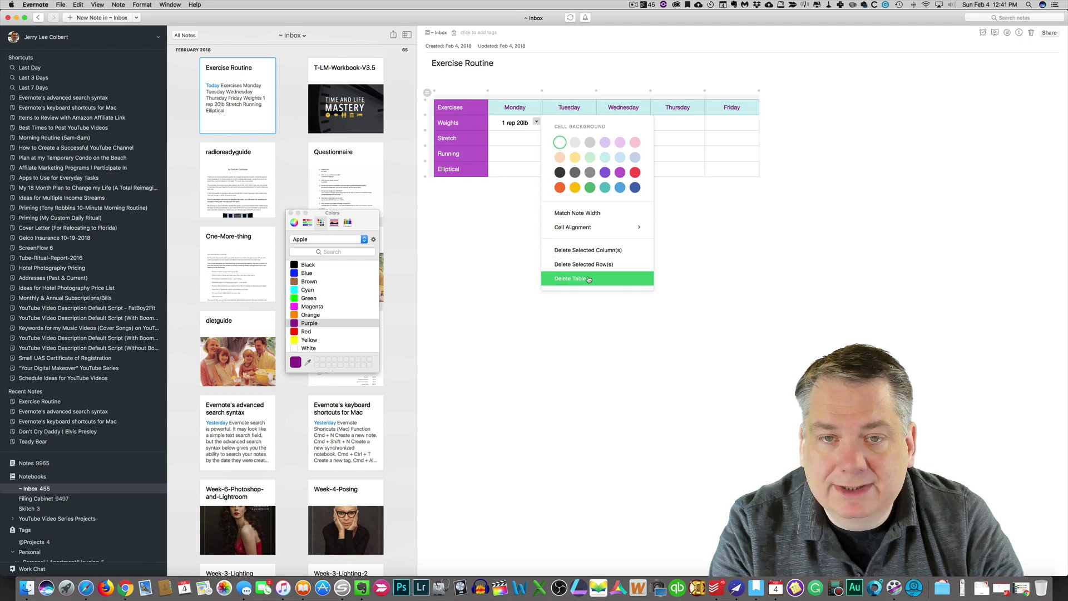
{"action": "left_click", "coordinate": [688, 160]}
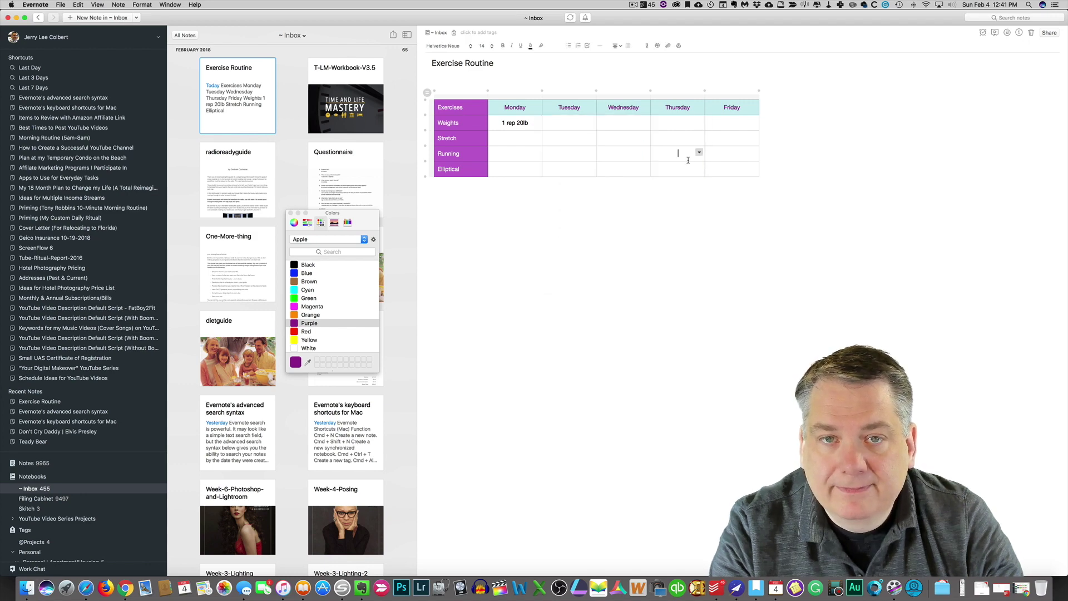